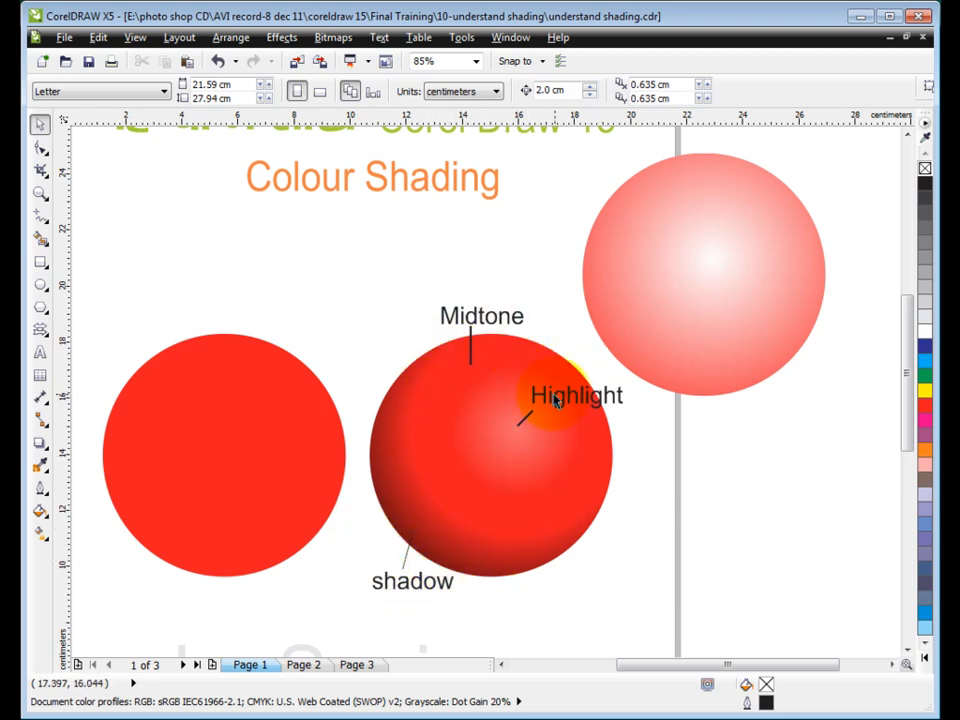
# Examine the midtone, highlight and shadow on the shaded sphere, and the pen and metallic text on page 2
pyautogui.click(479, 482)
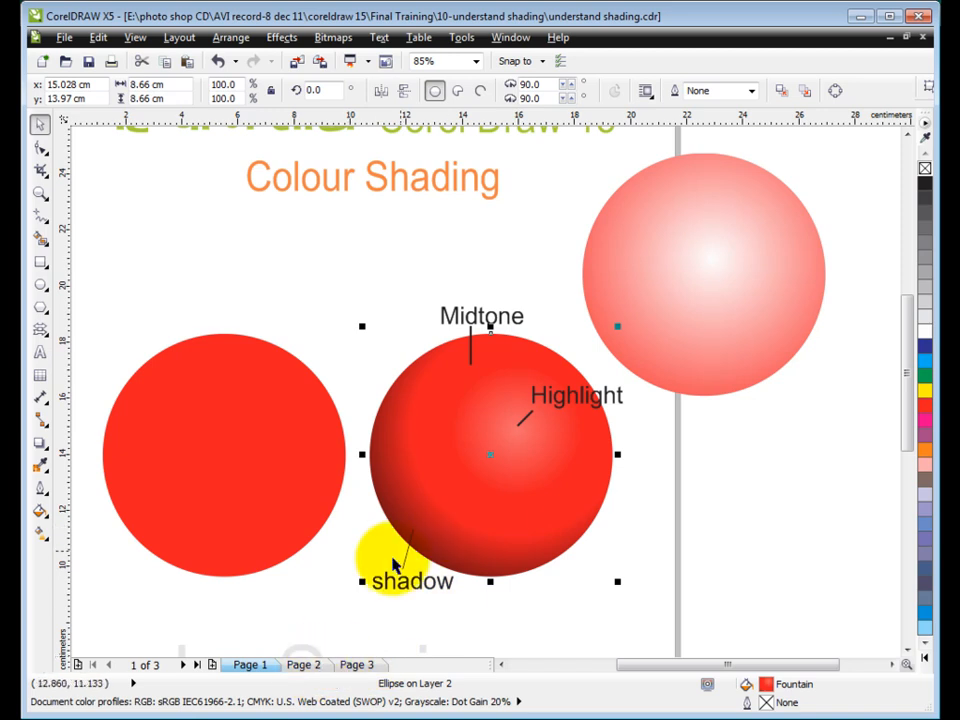
pyautogui.click(304, 666)
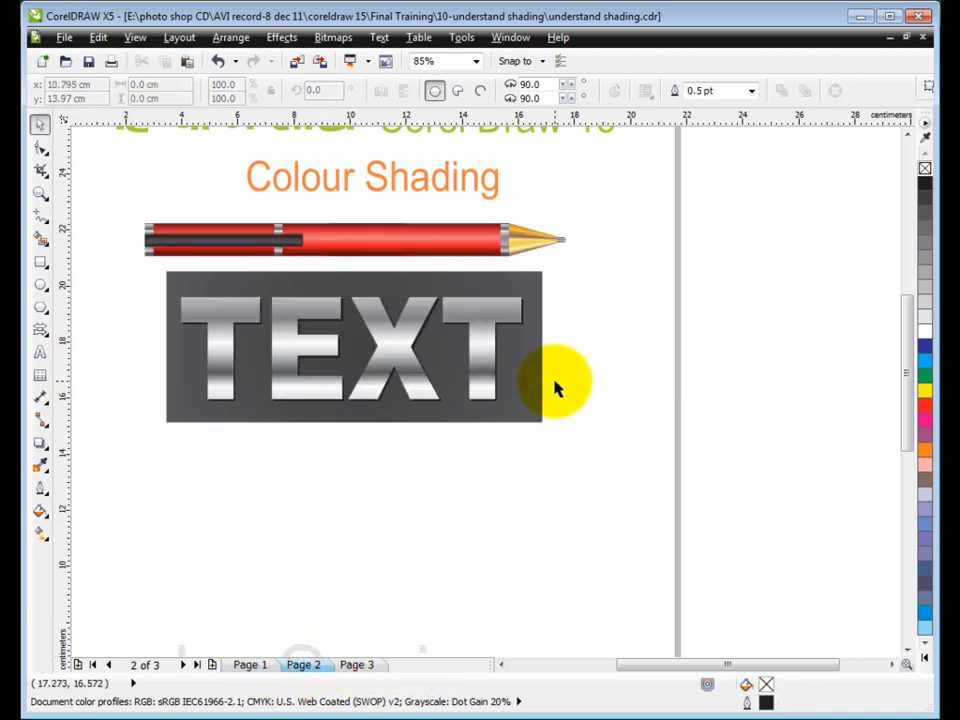
pyautogui.moveTo(124, 141); pyautogui.dragTo(552, 467)
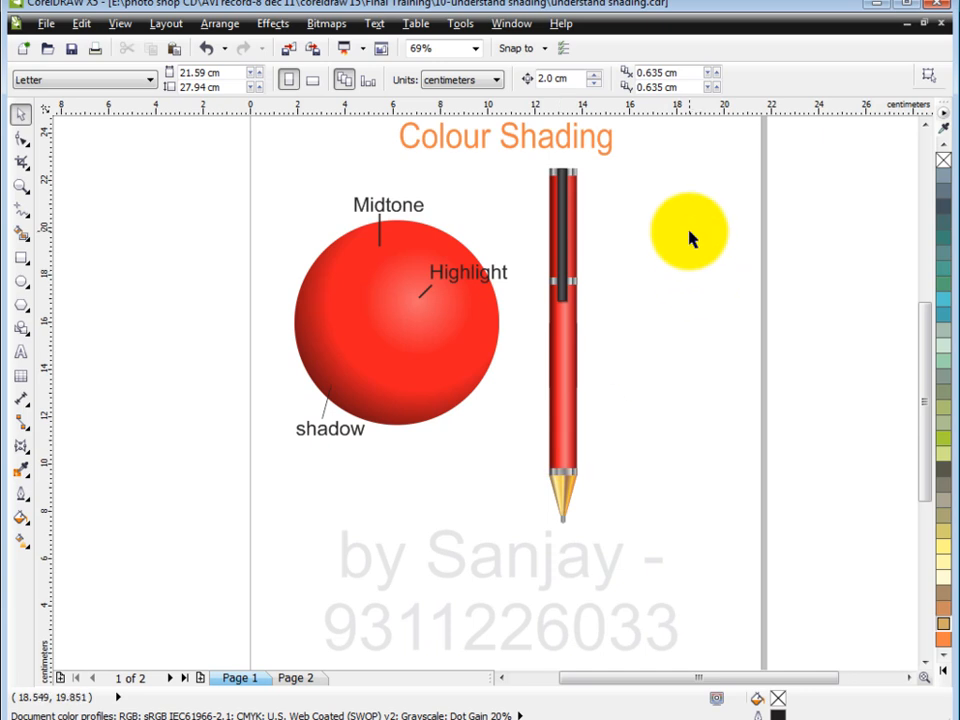
# Draw a vertical rectangle about 1.35 by 5.65 cm beside the pen's upper part and fill it with red
pyautogui.click(21, 257)
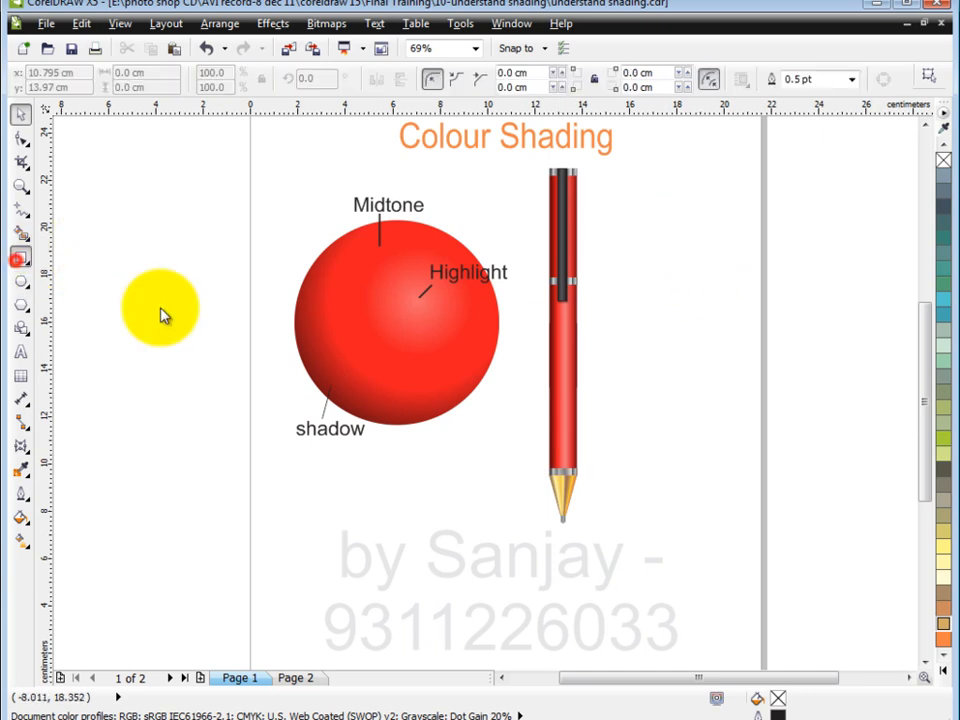
pyautogui.moveTo(615, 169); pyautogui.dragTo(648, 303)
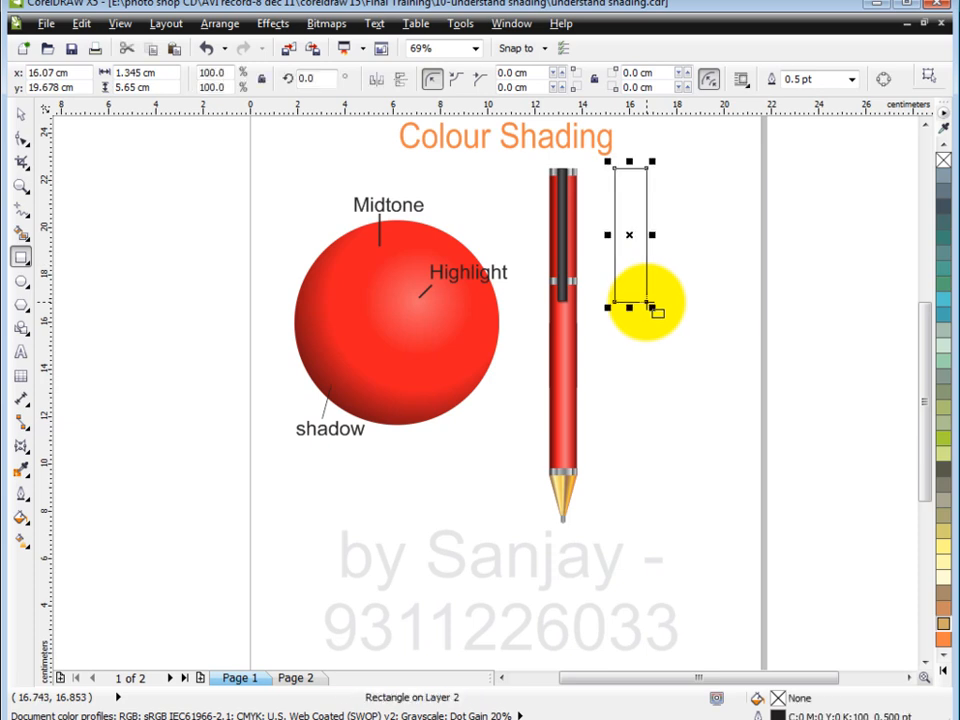
pyautogui.press('F11')
pyautogui.click(557, 514)
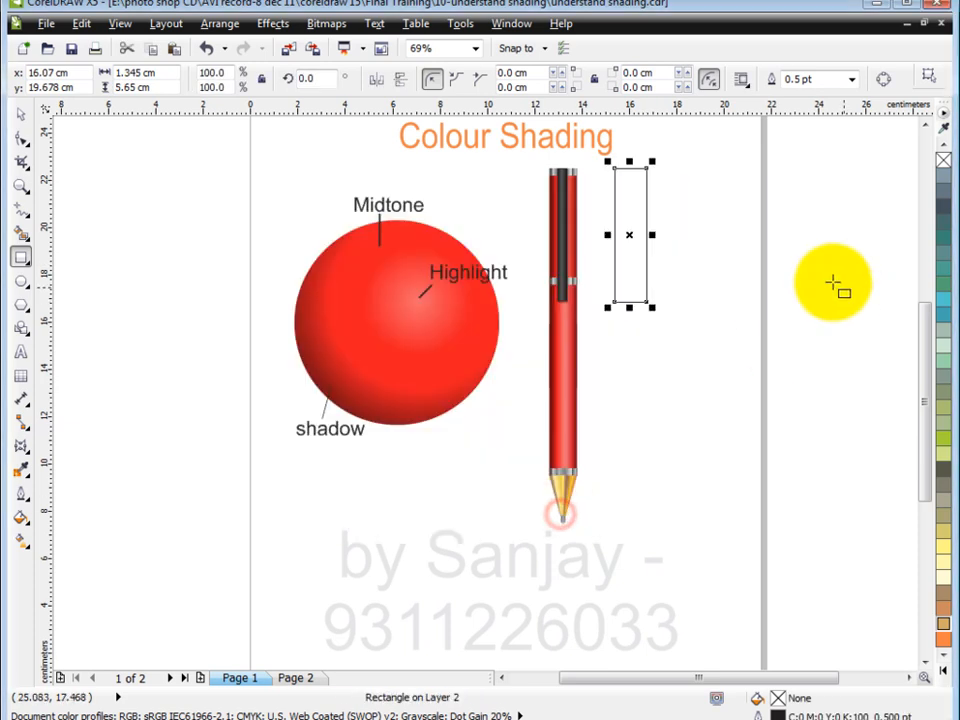
pyautogui.click(942, 669)
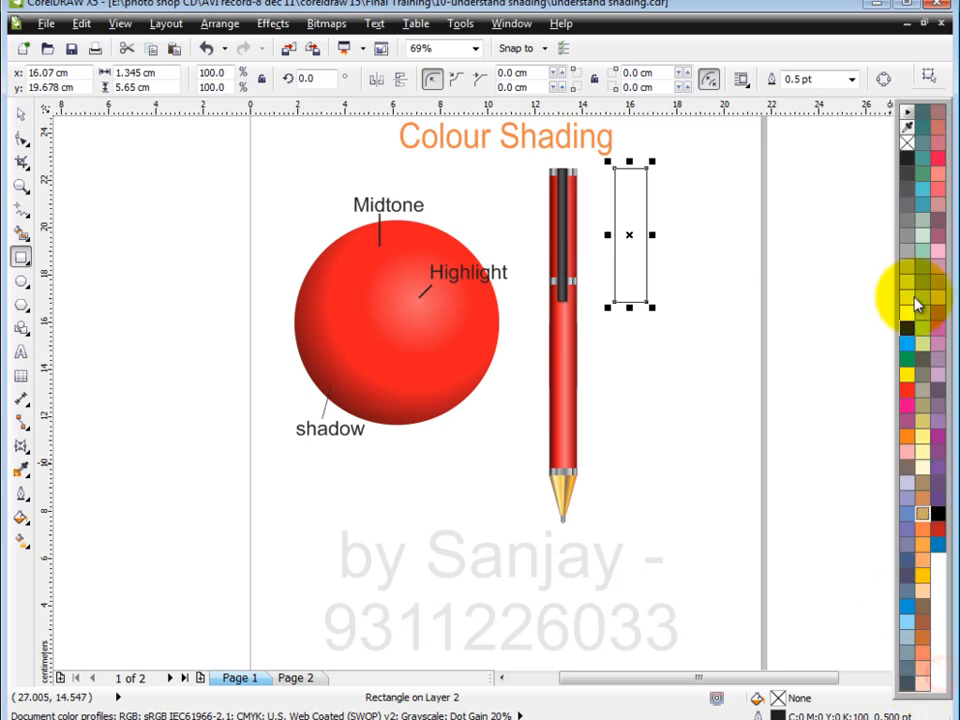
pyautogui.click(906, 390)
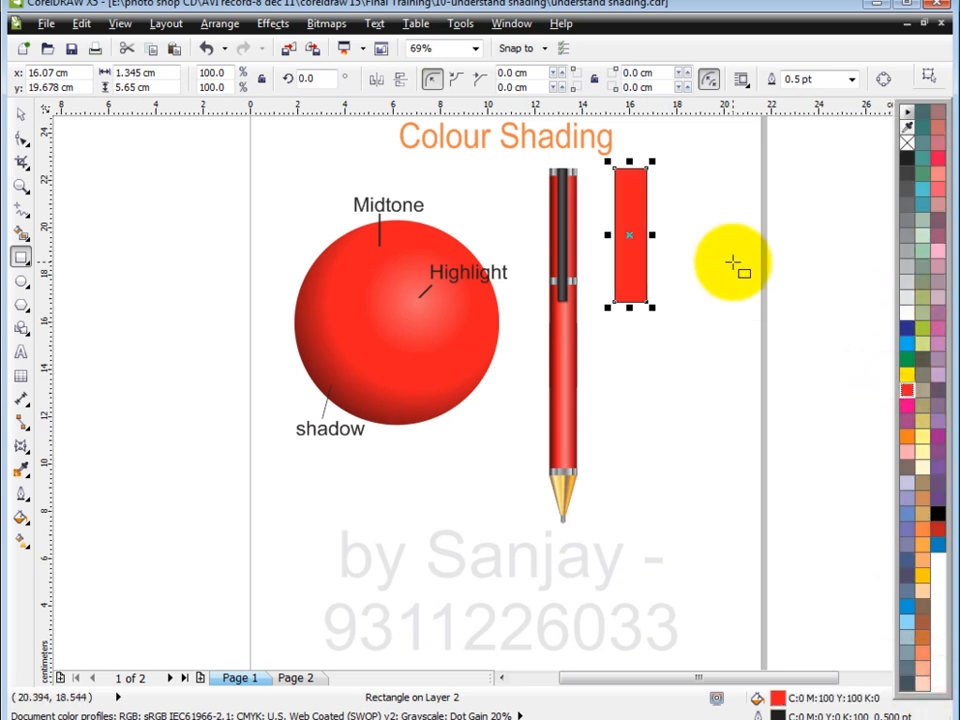
# Start a custom linear fountain fill for the rectangle, with red as the colour at both ends
pyautogui.click(21, 185)
pyautogui.moveTo(567, 162); pyautogui.dragTo(709, 365)
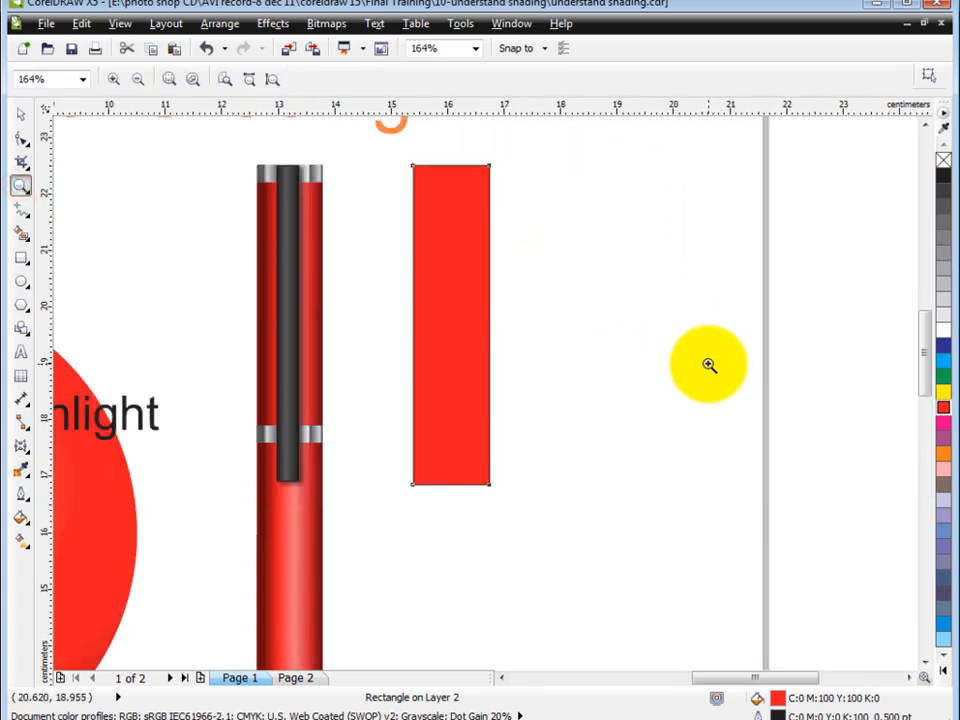
pyautogui.press('F11')
pyautogui.click(425, 353)
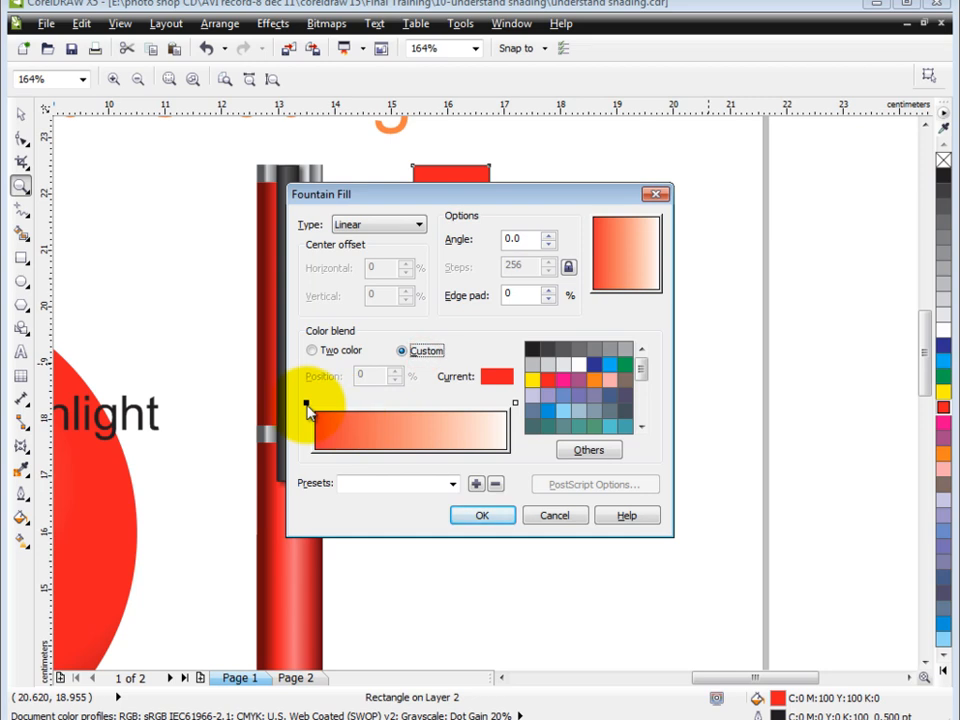
pyautogui.click(515, 403)
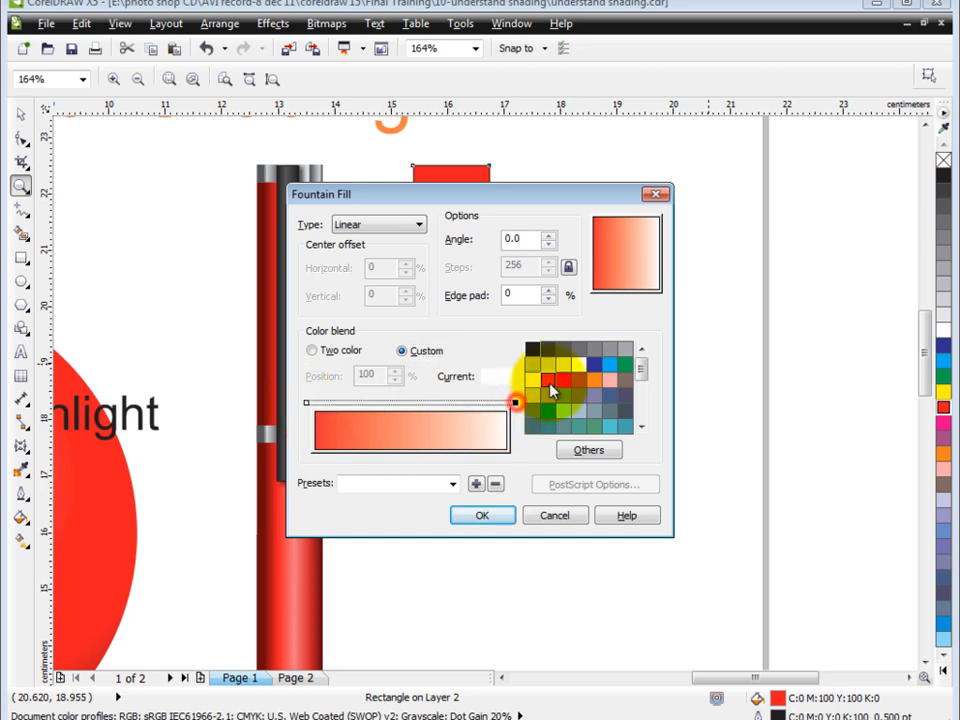
pyautogui.click(548, 381)
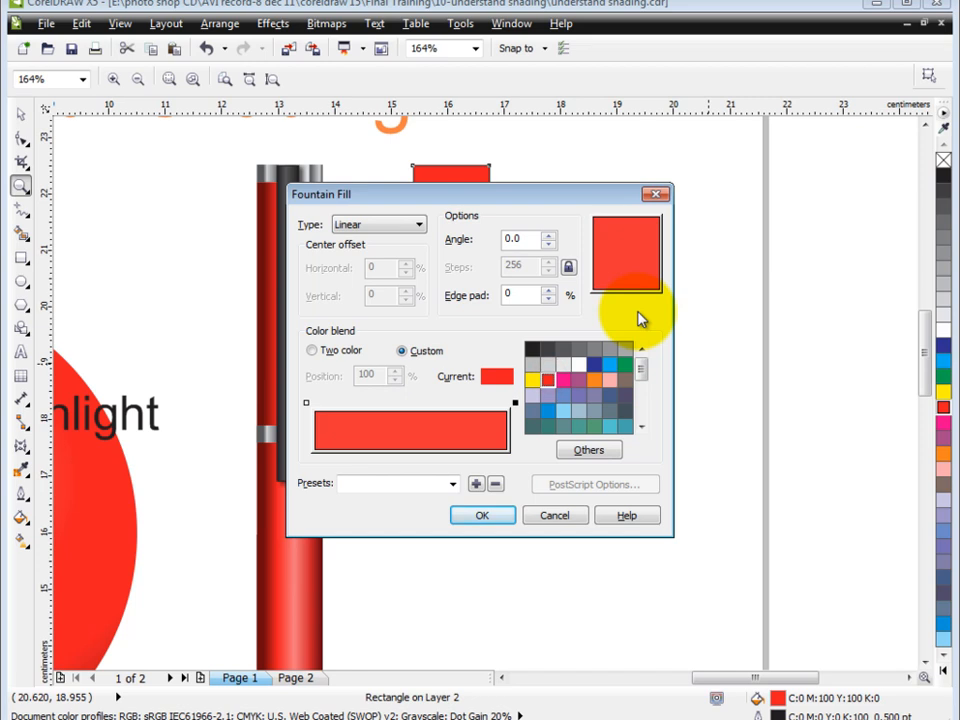
# Add three intermediate colour stops to the blend at about 17%, 53% and 84%
pyautogui.doubleClick(347, 403)
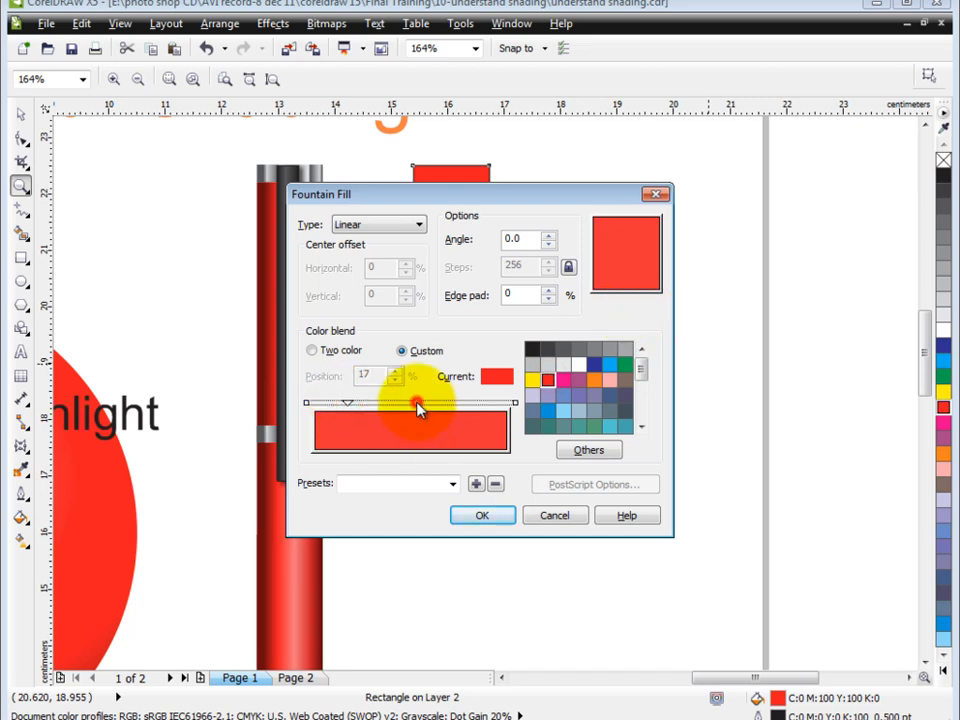
pyautogui.doubleClick(416, 403)
pyautogui.doubleClick(477, 403)
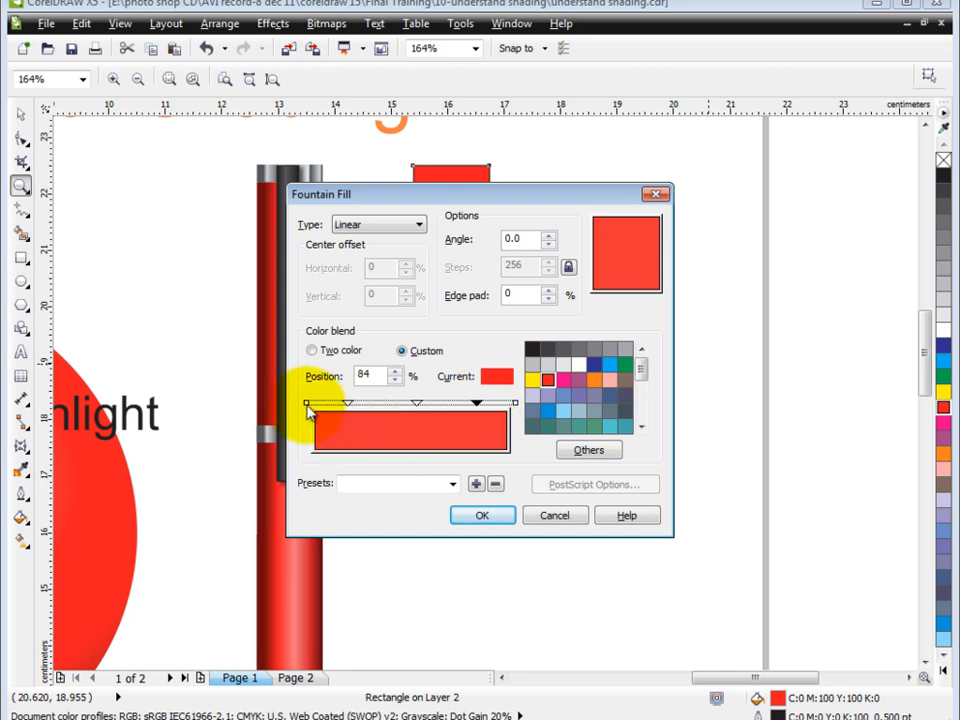
# Set the blend's start colour to a dark red of C22 M100 Y100 K23
pyautogui.click(598, 452)
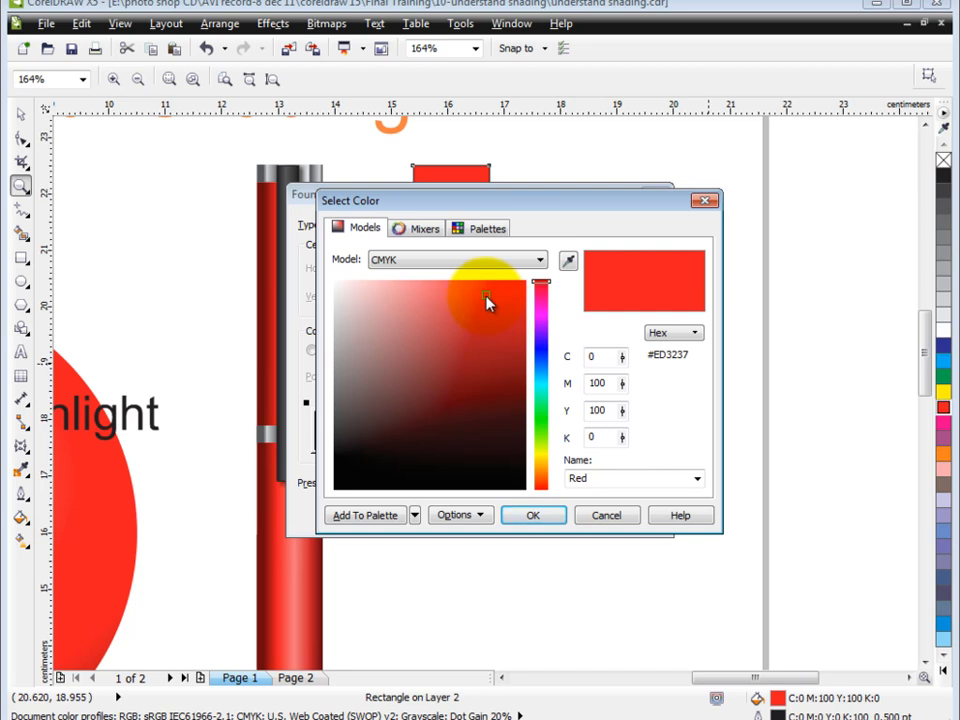
pyautogui.click(500, 360)
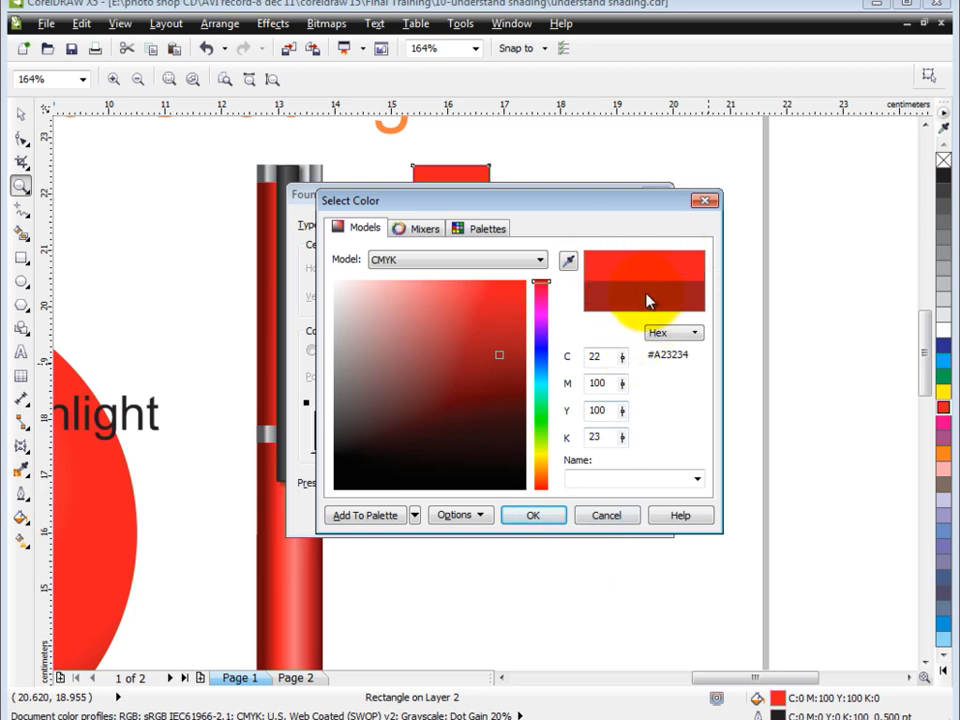
pyautogui.click(533, 515)
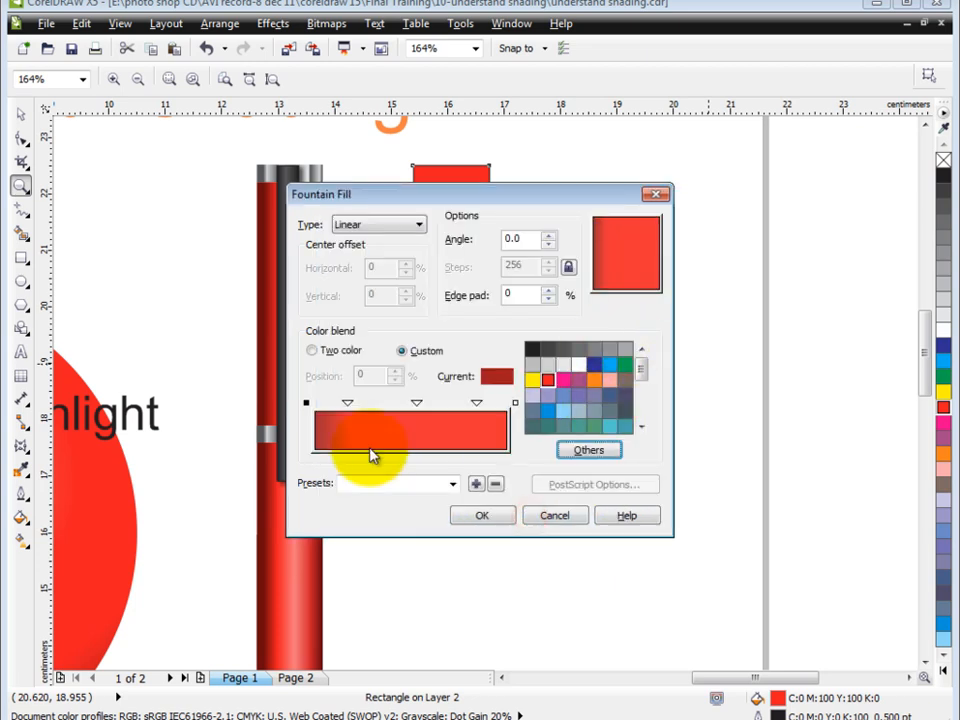
# Set the 53% stop to a lighter red of C0 M86 Y64 K0 and the 84% stop to a slightly softer red
pyautogui.click(417, 404)
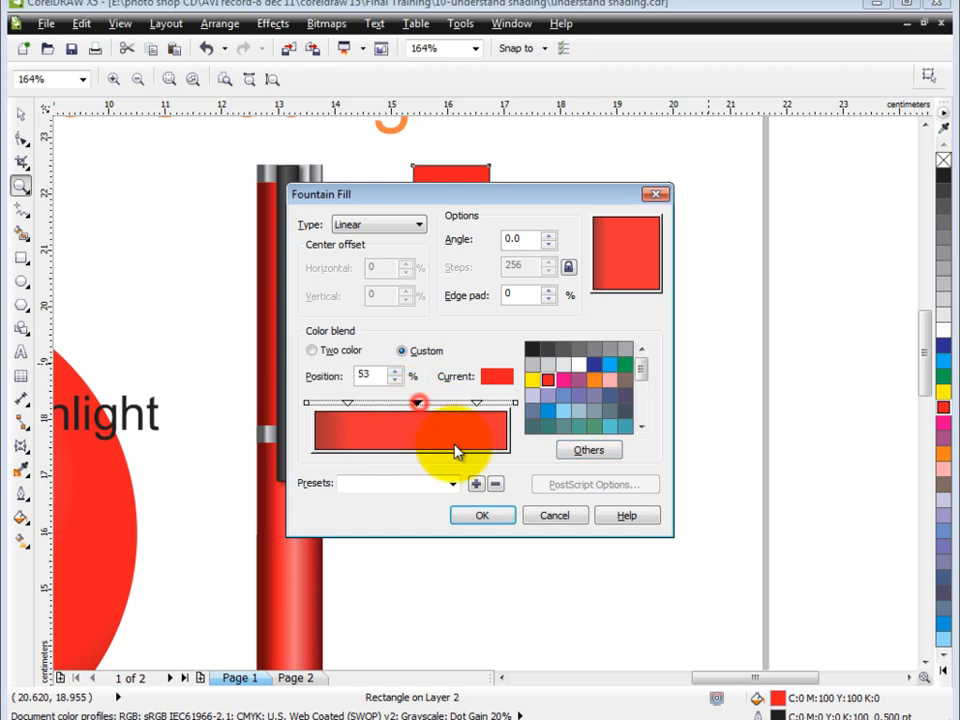
pyautogui.click(587, 450)
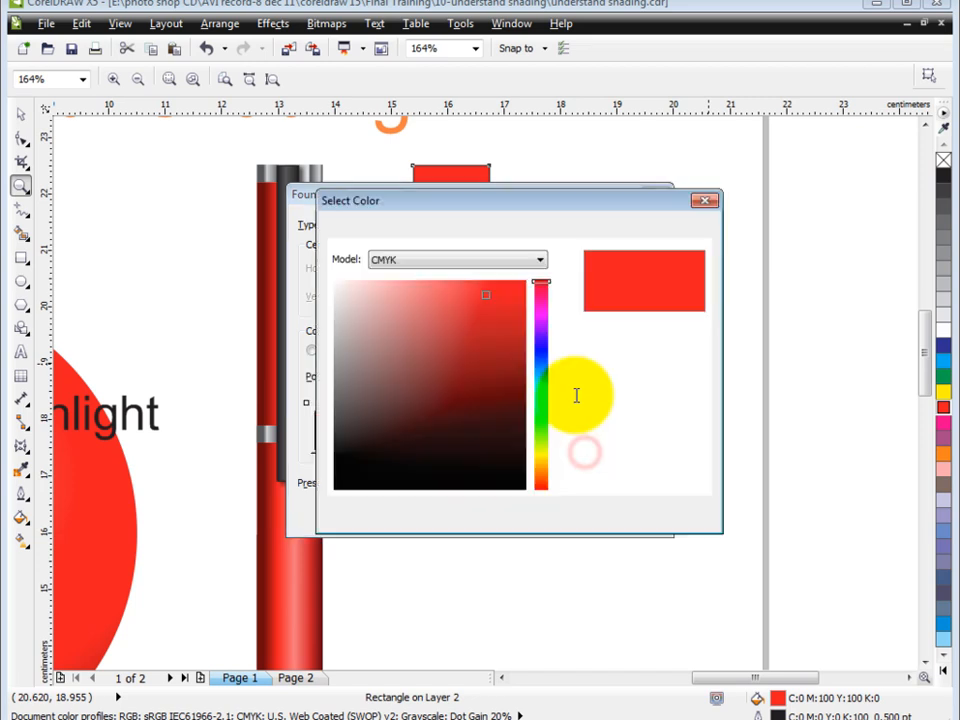
pyautogui.click(462, 291)
pyautogui.click(533, 515)
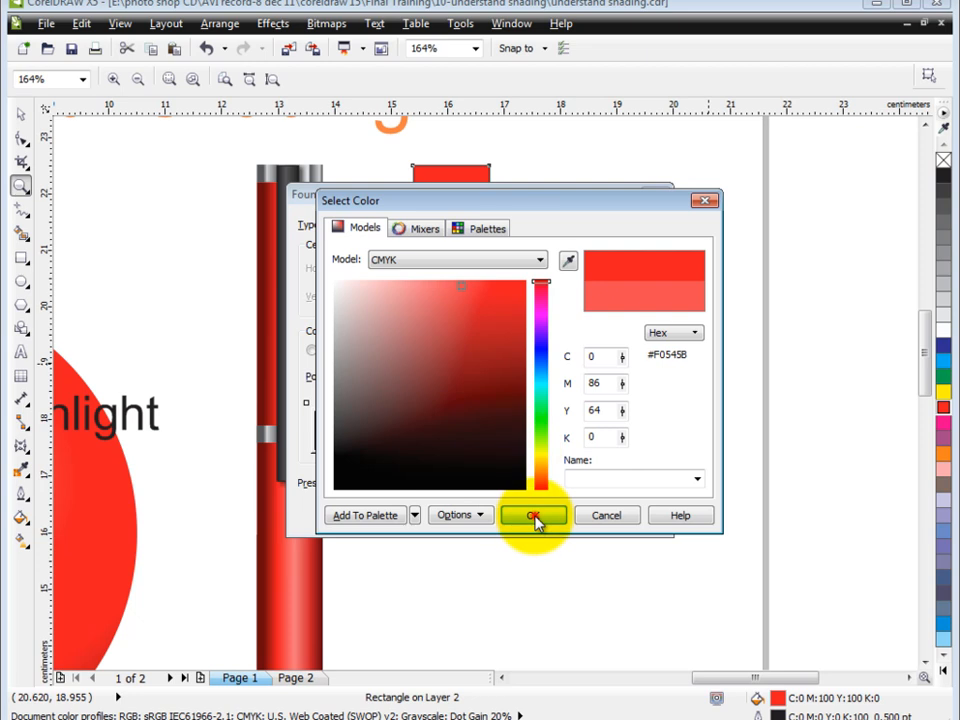
pyautogui.click(478, 403)
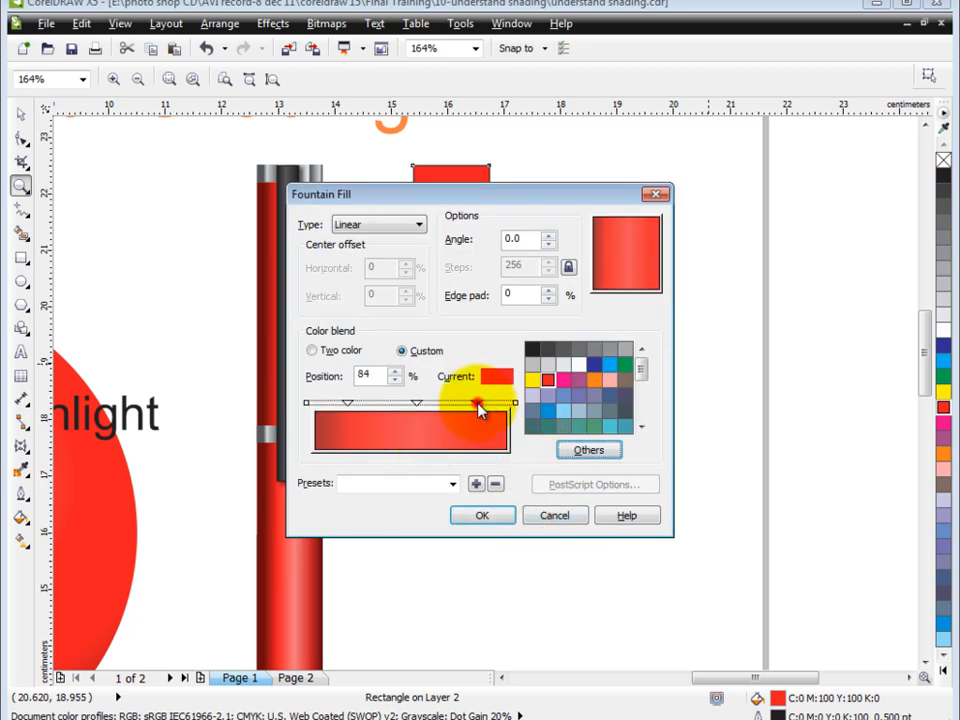
pyautogui.click(586, 451)
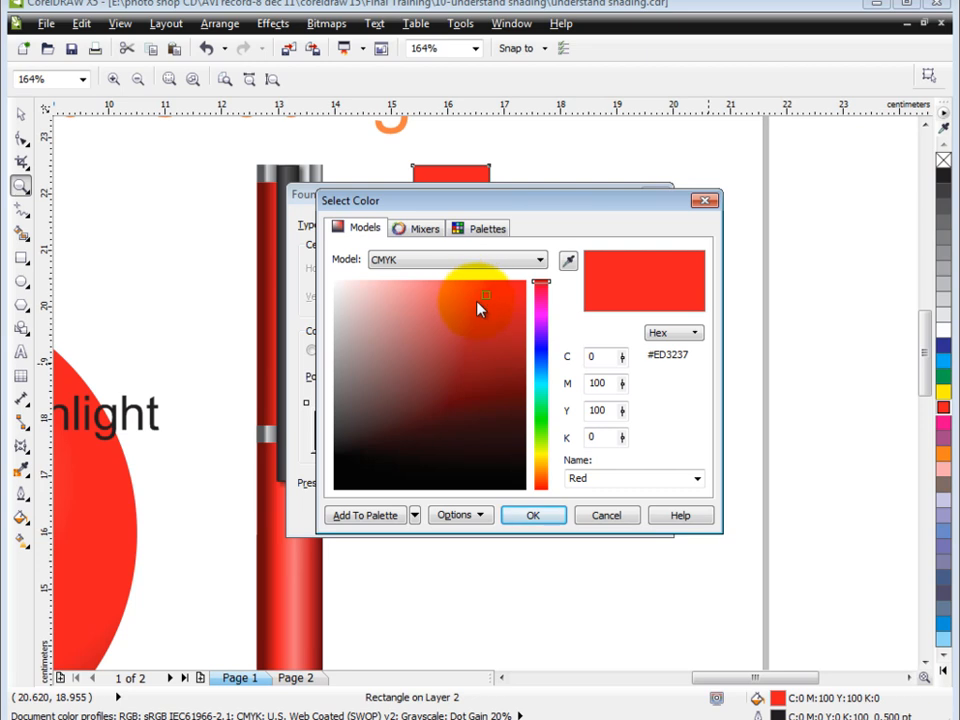
pyautogui.click(477, 302)
pyautogui.click(533, 515)
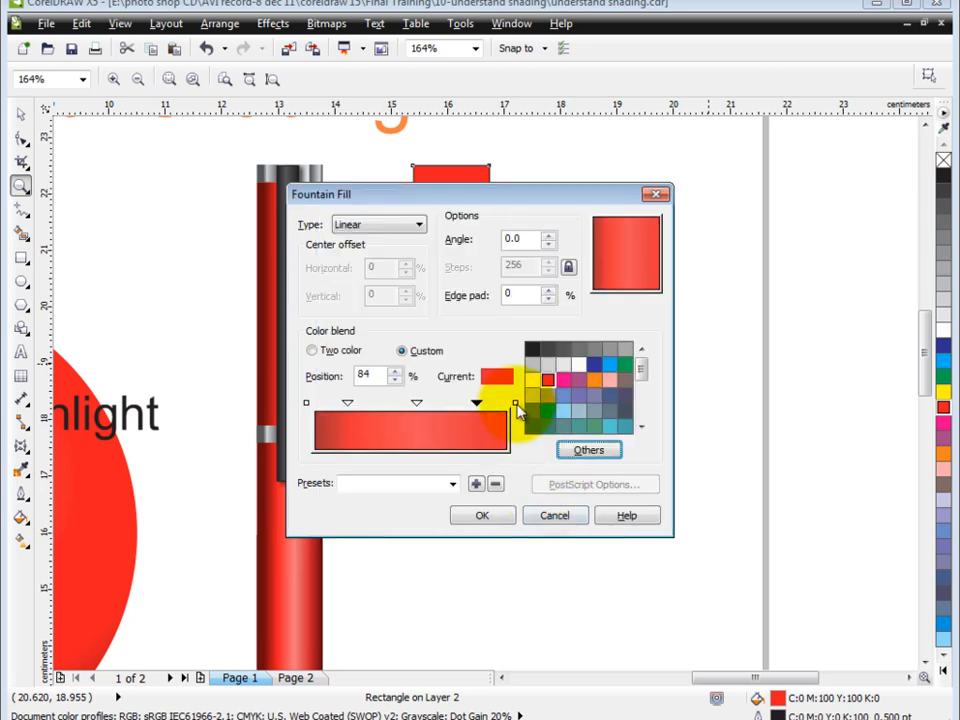
# Set the blend's end colour at 100% to a dark red shadow tone
pyautogui.click(588, 451)
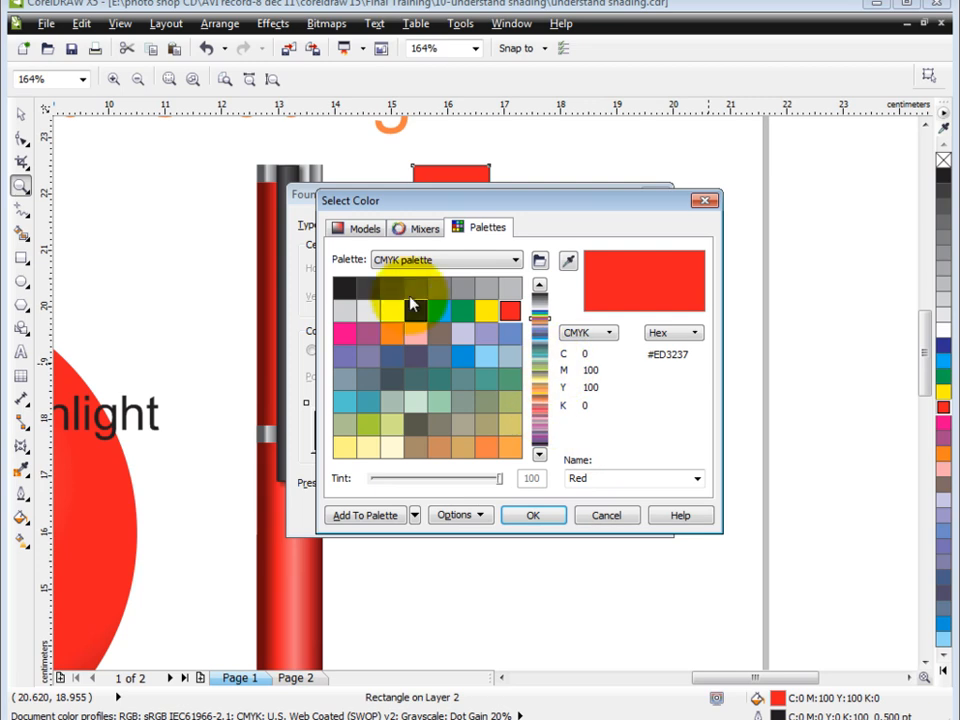
pyautogui.click(366, 232)
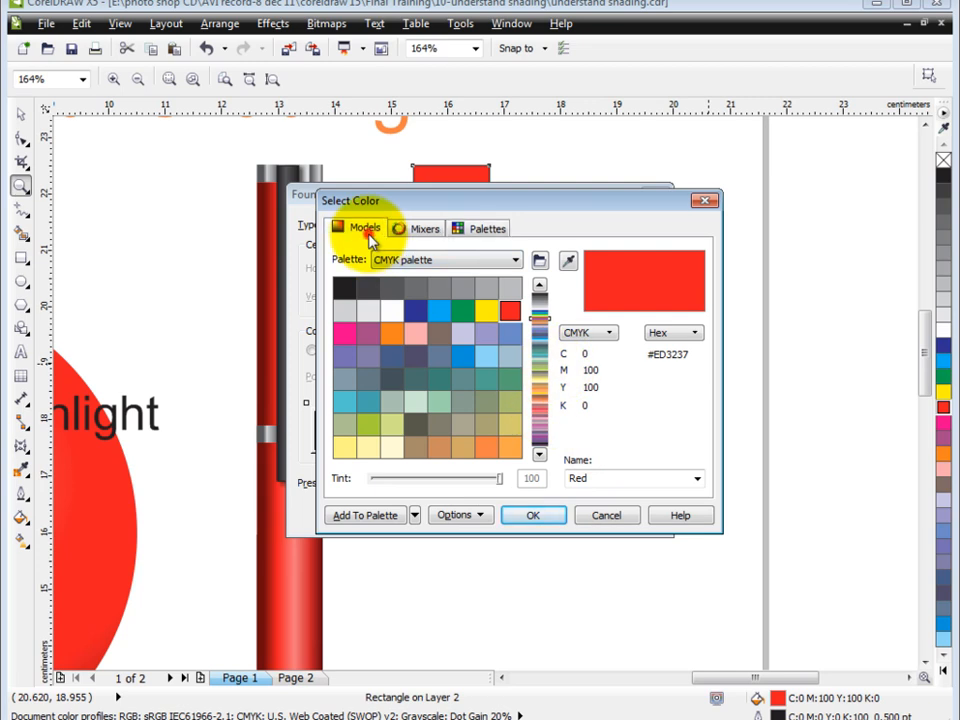
pyautogui.click(499, 370)
pyautogui.click(532, 515)
pyautogui.click(585, 451)
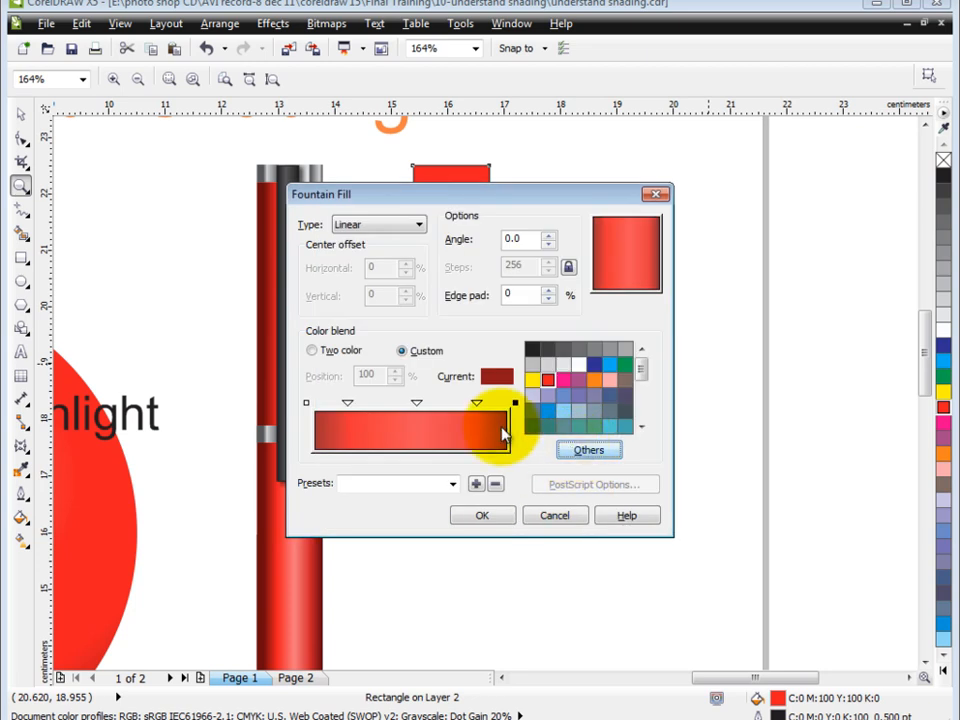
# Move the 84% stop inward and the middle stop to 48%, and lighten the middle stop to C0 M73 Y43 K0
pyautogui.doubleClick(470, 402)
pyautogui.moveTo(470, 402); pyautogui.dragTo(406, 403)
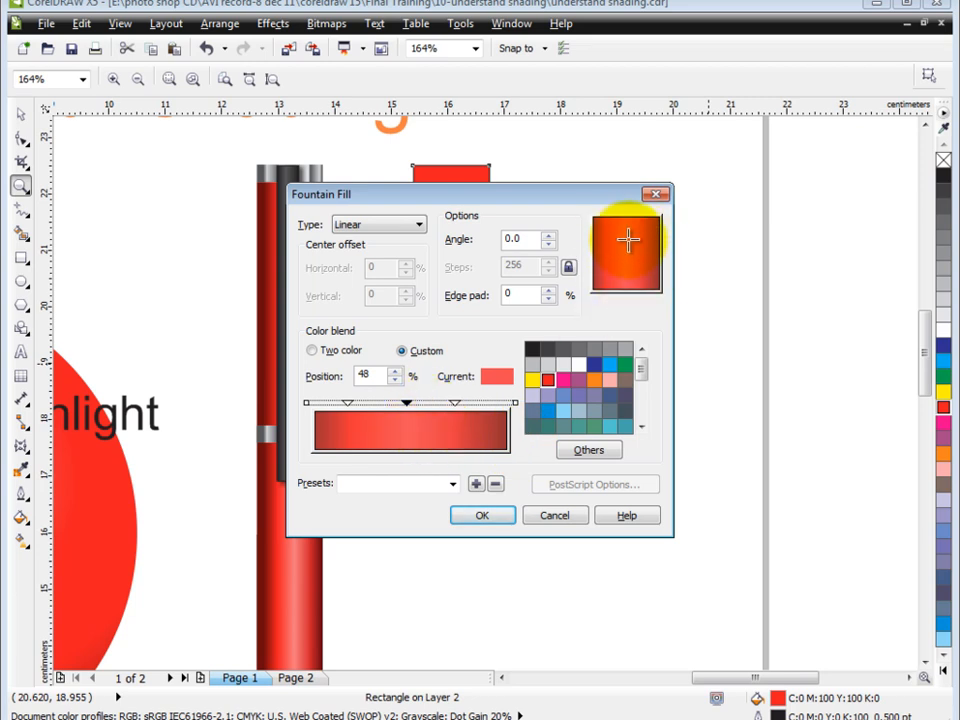
pyautogui.click(593, 451)
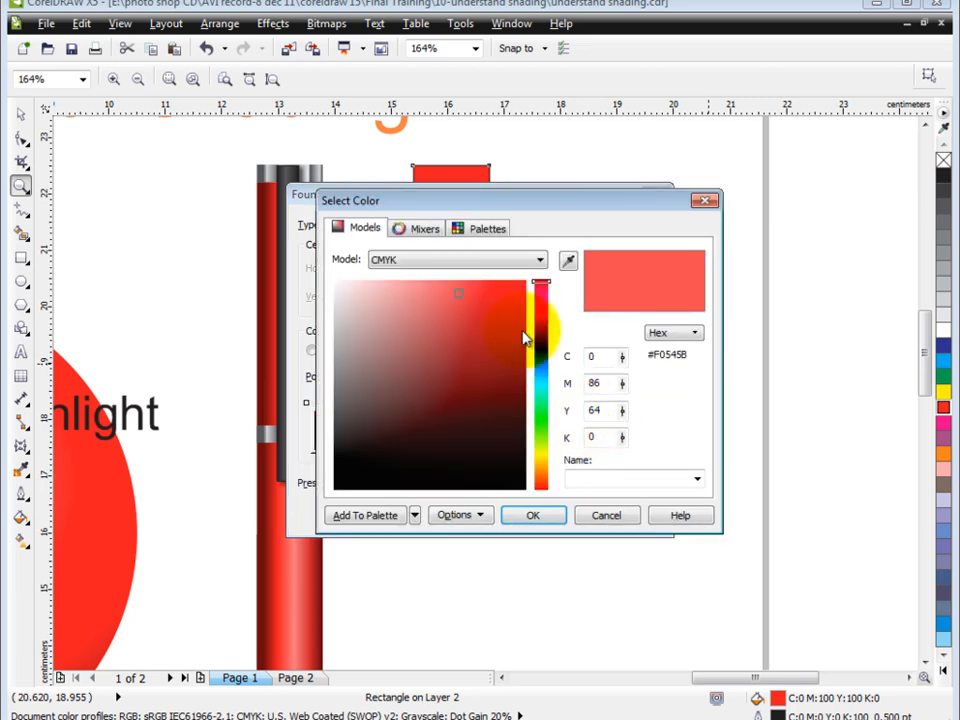
pyautogui.click(440, 291)
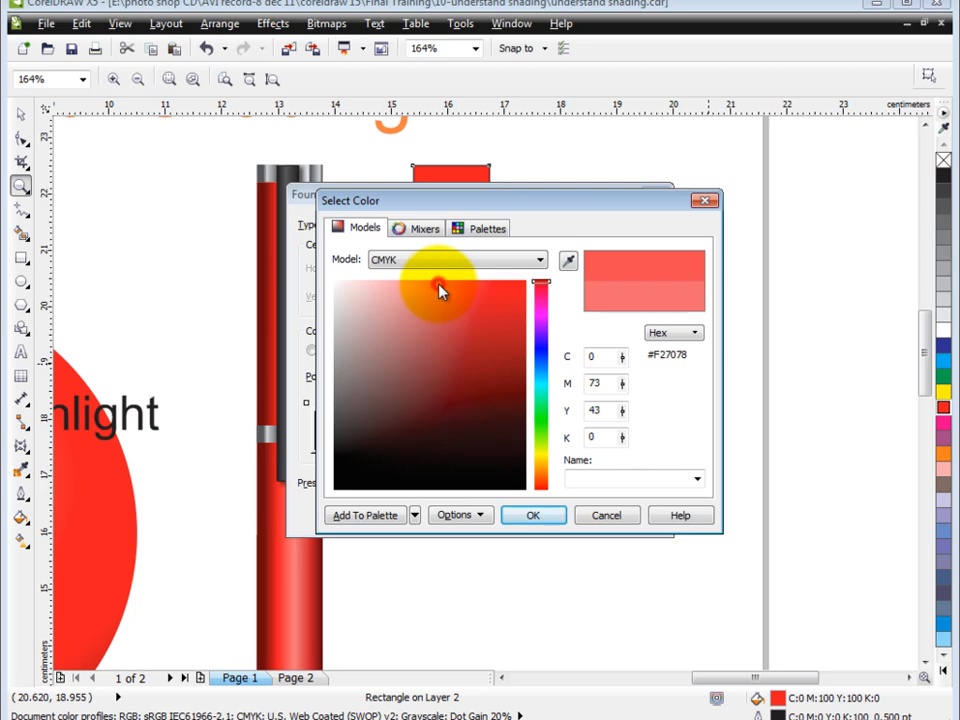
pyautogui.click(532, 515)
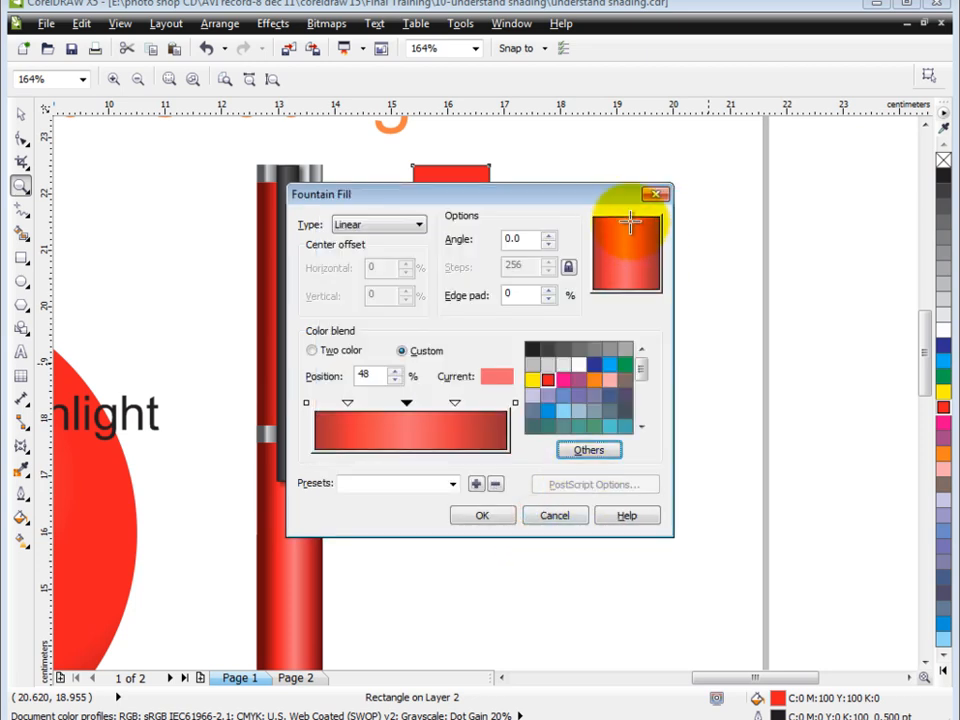
# Apply the fountain fill to the rectangle and remove its outline
pyautogui.click(484, 515)
pyautogui.rightClick(943, 160)
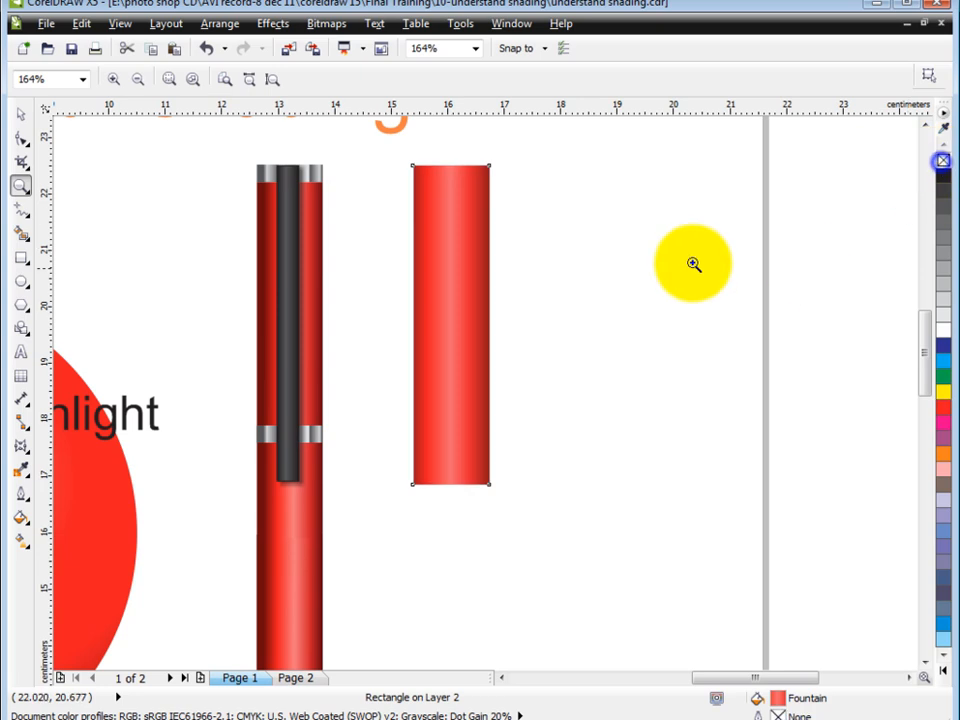
# Make a copy of the shaded rectangle squashed to 0.4 cm high at its upper end and fill the copy with white
pyautogui.rightClick(649, 252)
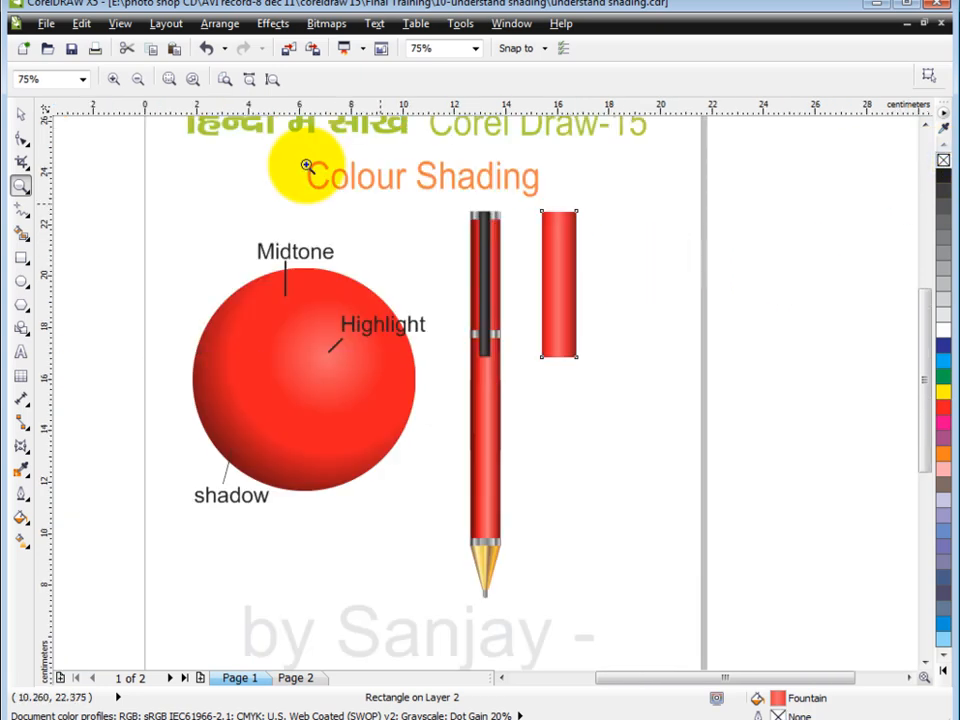
pyautogui.moveTo(306, 167); pyautogui.dragTo(707, 536)
pyautogui.click(20, 113)
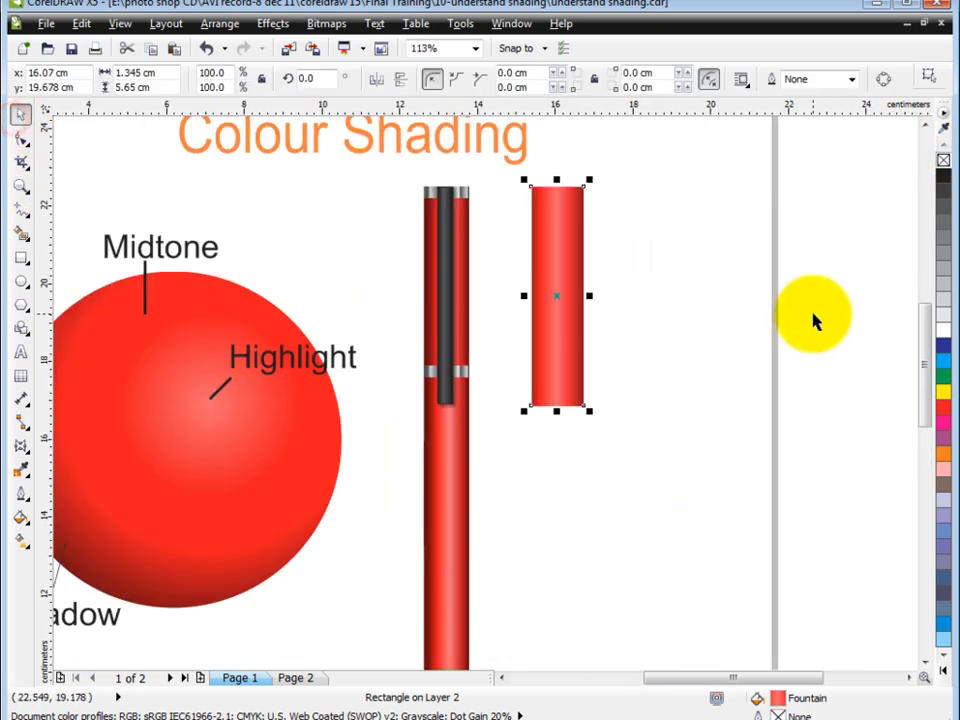
pyautogui.moveTo(561, 410); pyautogui.dragTo(587, 210)
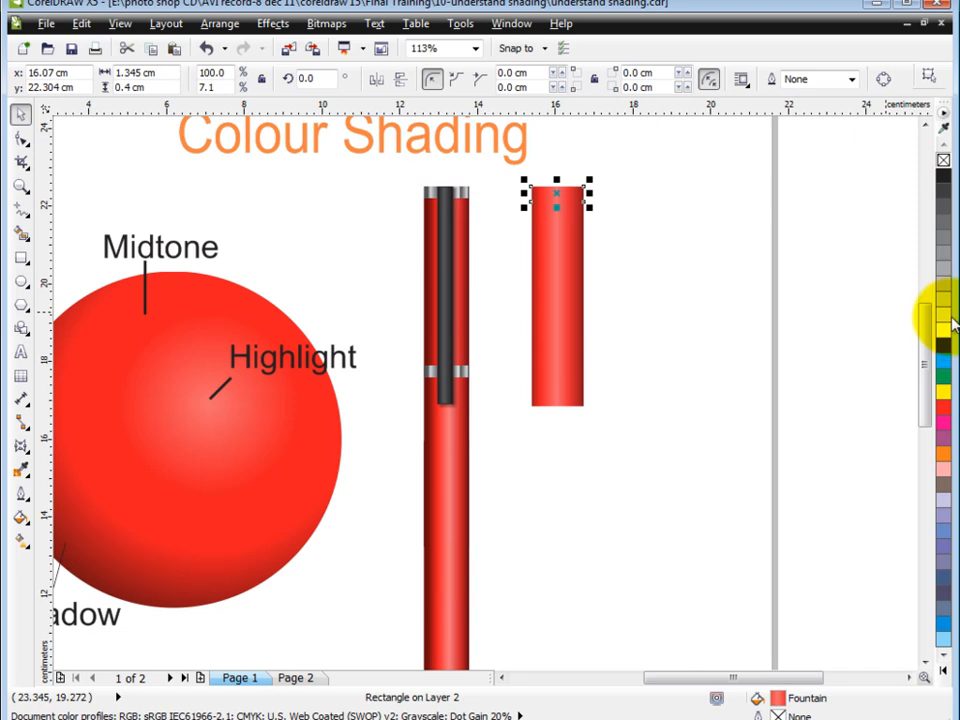
pyautogui.click(942, 333)
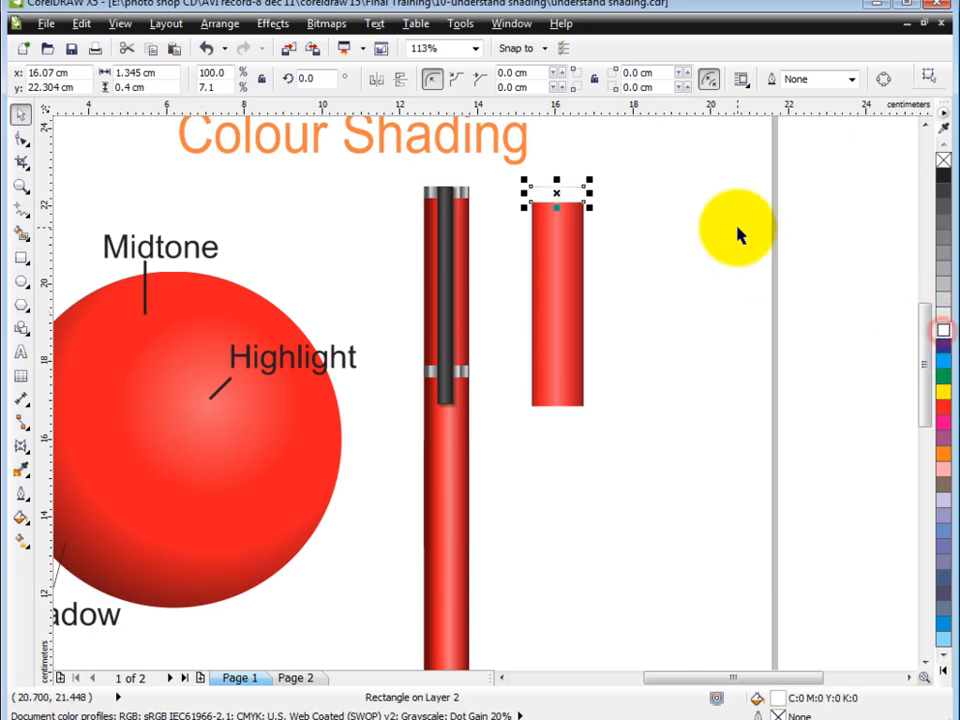
# Start a custom linear fountain fill for the white strip and add blend stops at 11%, 43% and close to the end
pyautogui.press('F11')
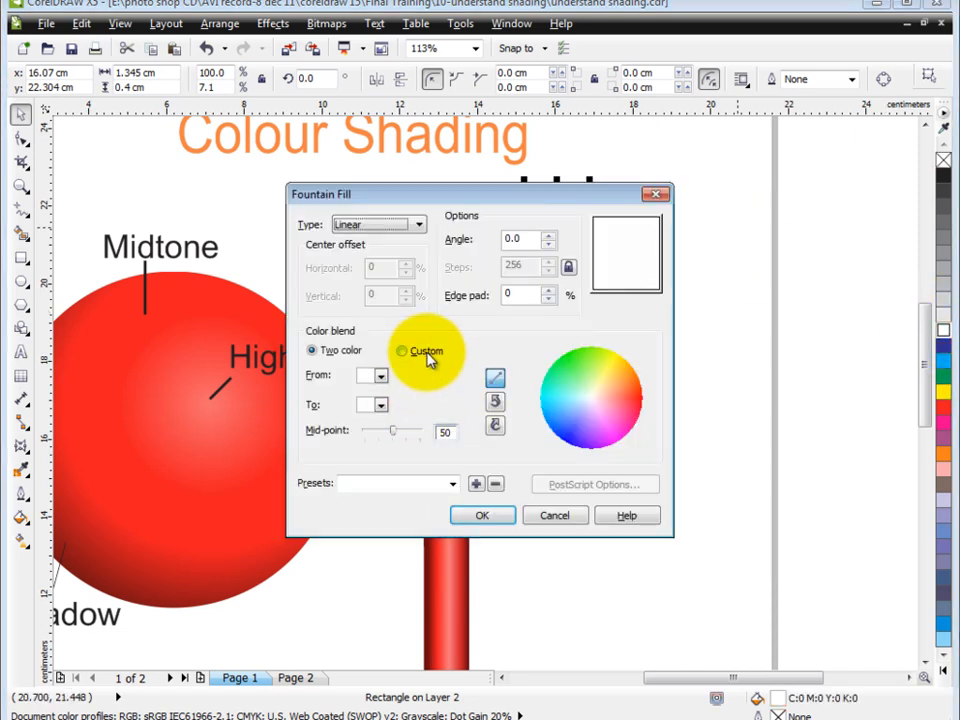
pyautogui.click(425, 351)
pyautogui.click(515, 403)
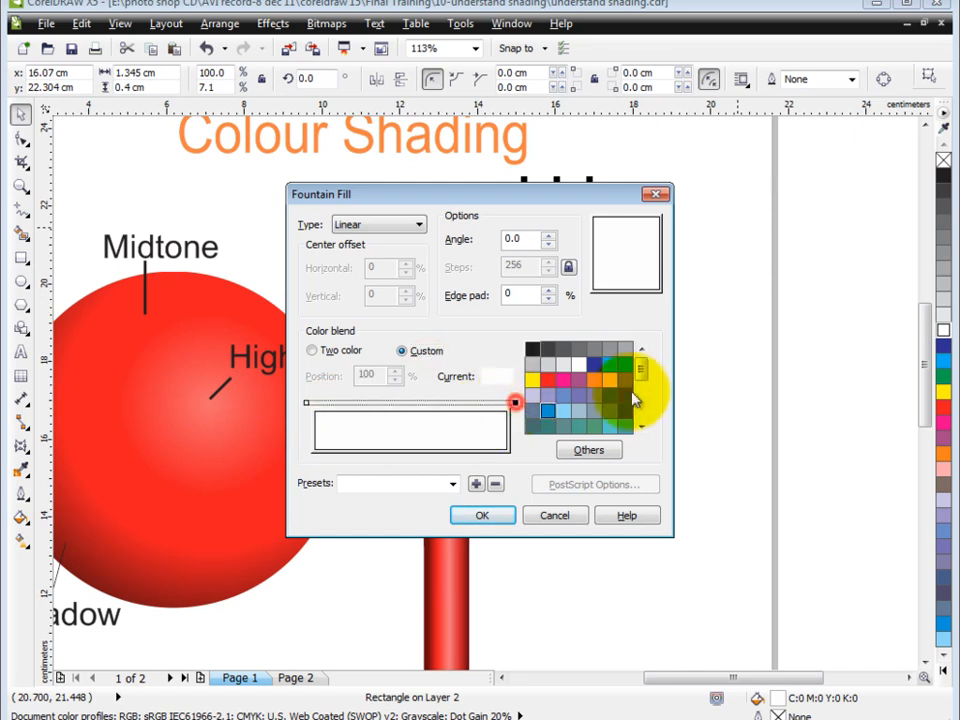
pyautogui.doubleClick(335, 404)
pyautogui.doubleClick(396, 404)
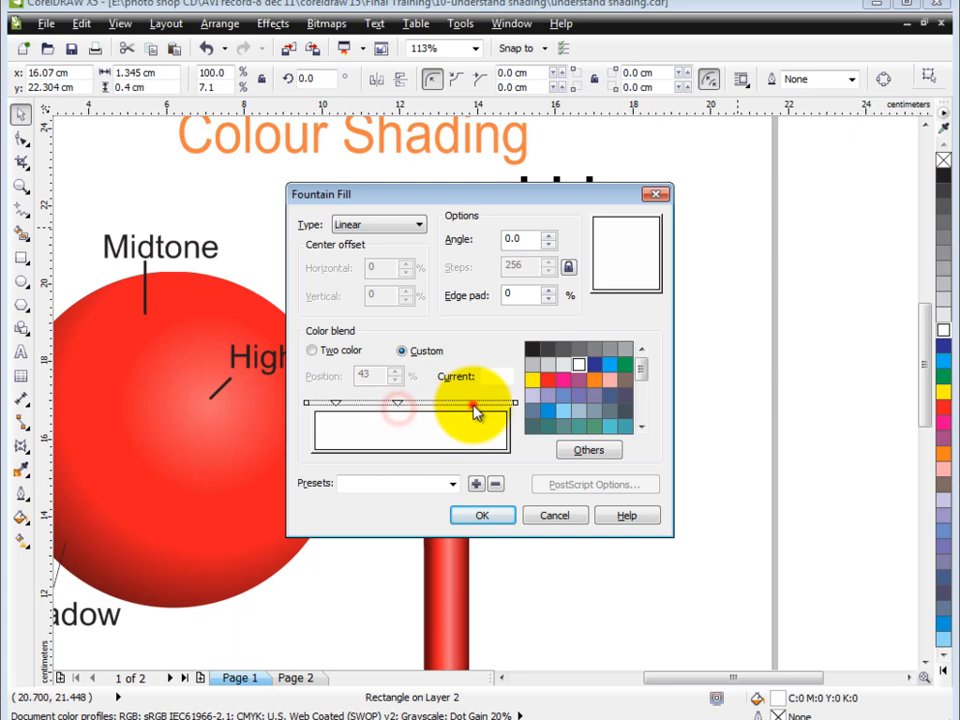
pyautogui.doubleClick(472, 403)
# Colour the strip's 11% stop light grey and add a dark grey stop at 20%
pyautogui.click(336, 404)
pyautogui.click(547, 362)
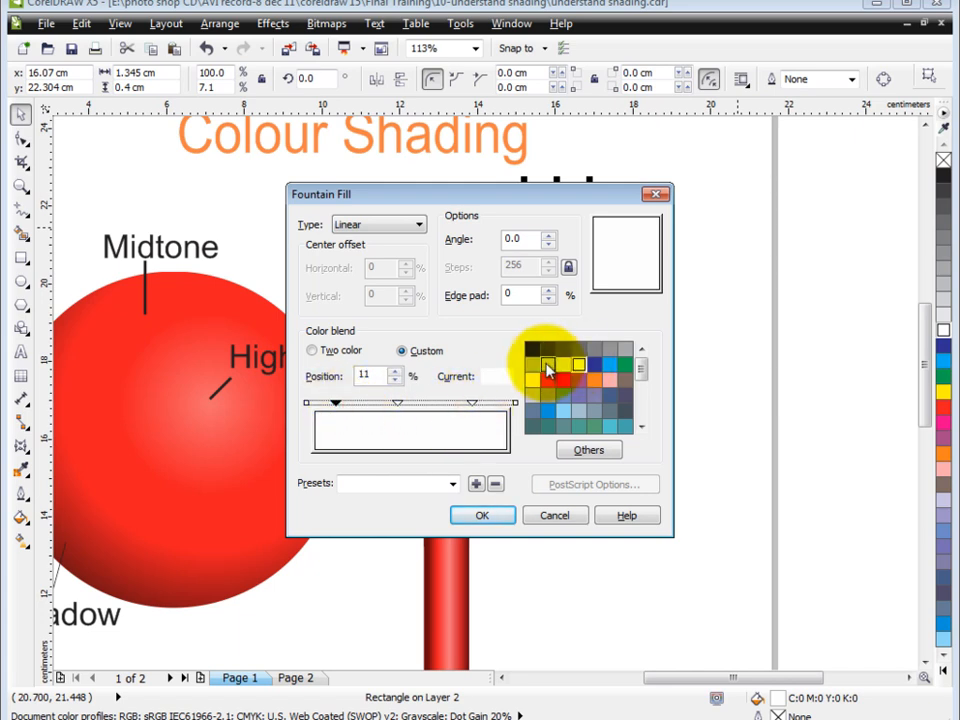
pyautogui.moveTo(338, 404); pyautogui.dragTo(353, 403)
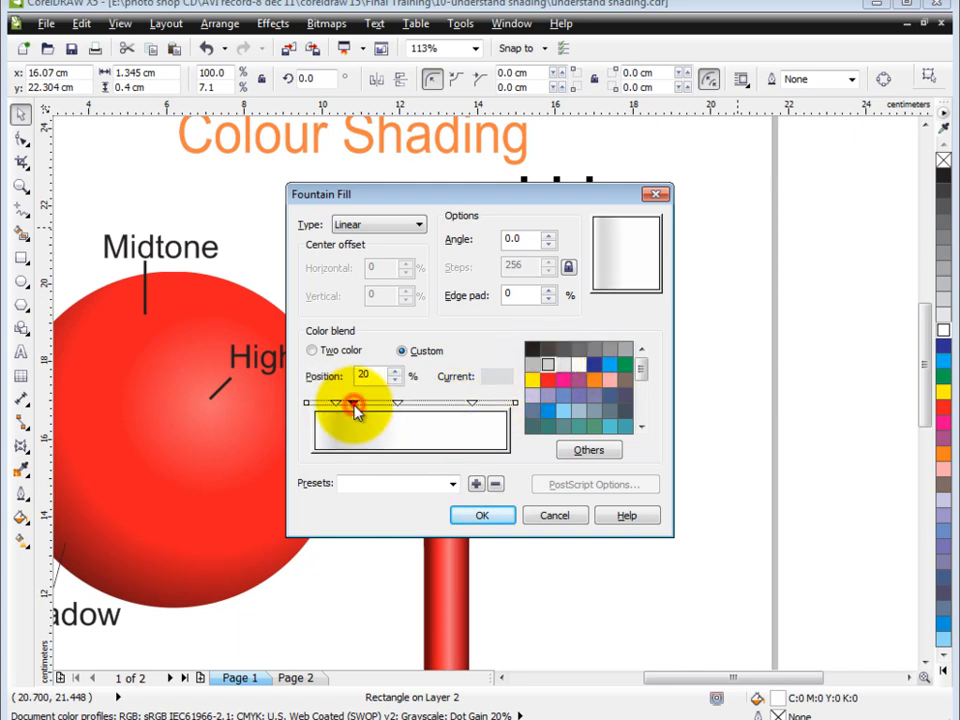
pyautogui.click(579, 349)
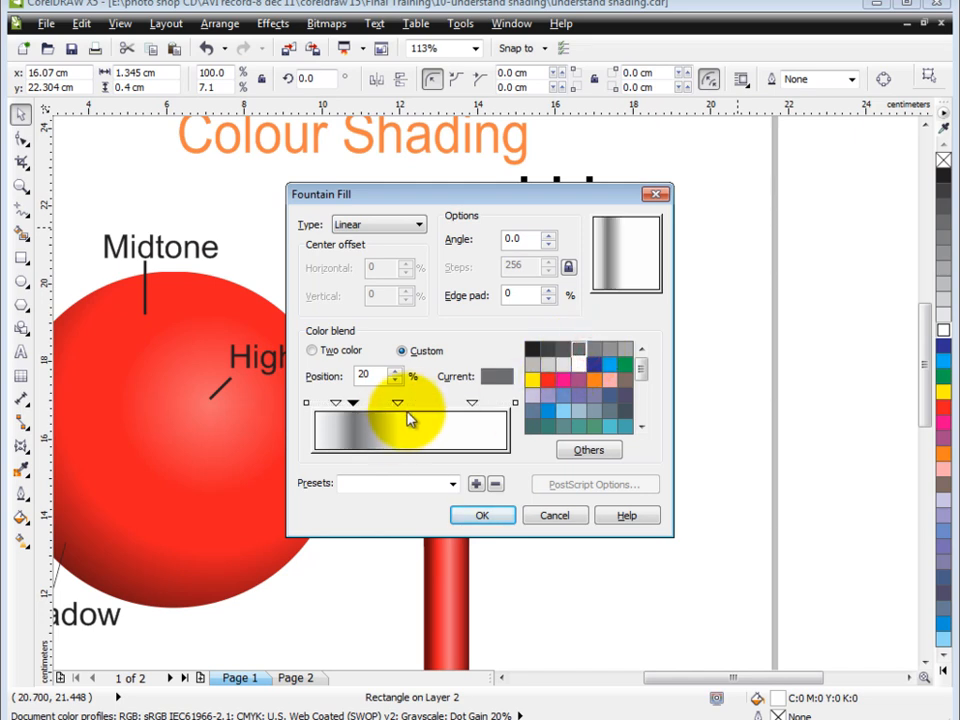
# Add a light grey stop at 64%, set the end colour to very pale grey, and apply the silver fill
pyautogui.doubleClick(437, 403)
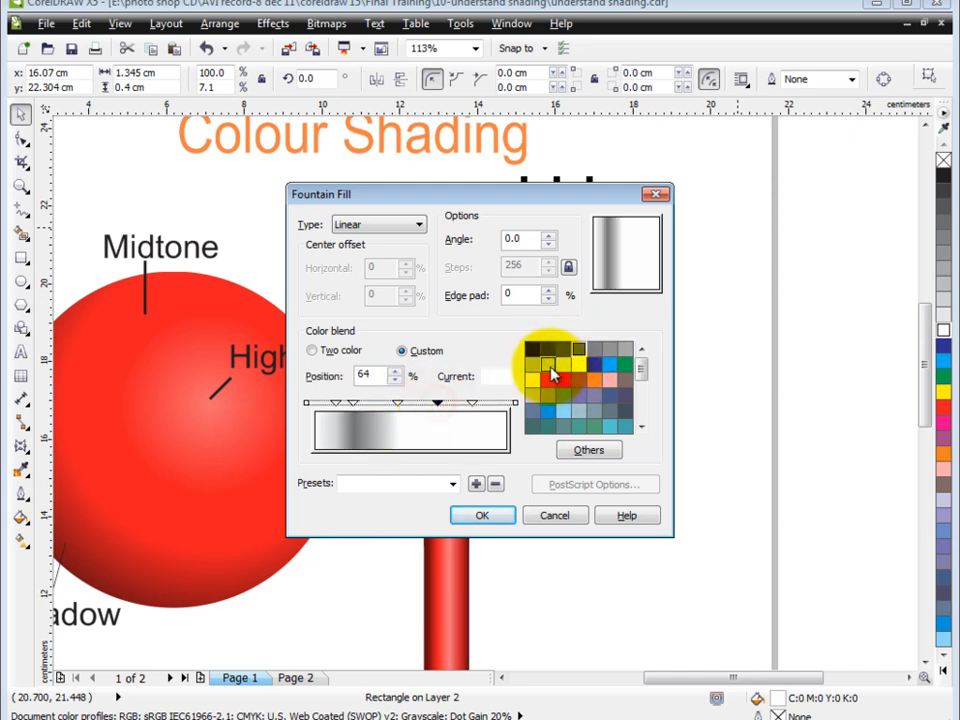
pyautogui.click(547, 364)
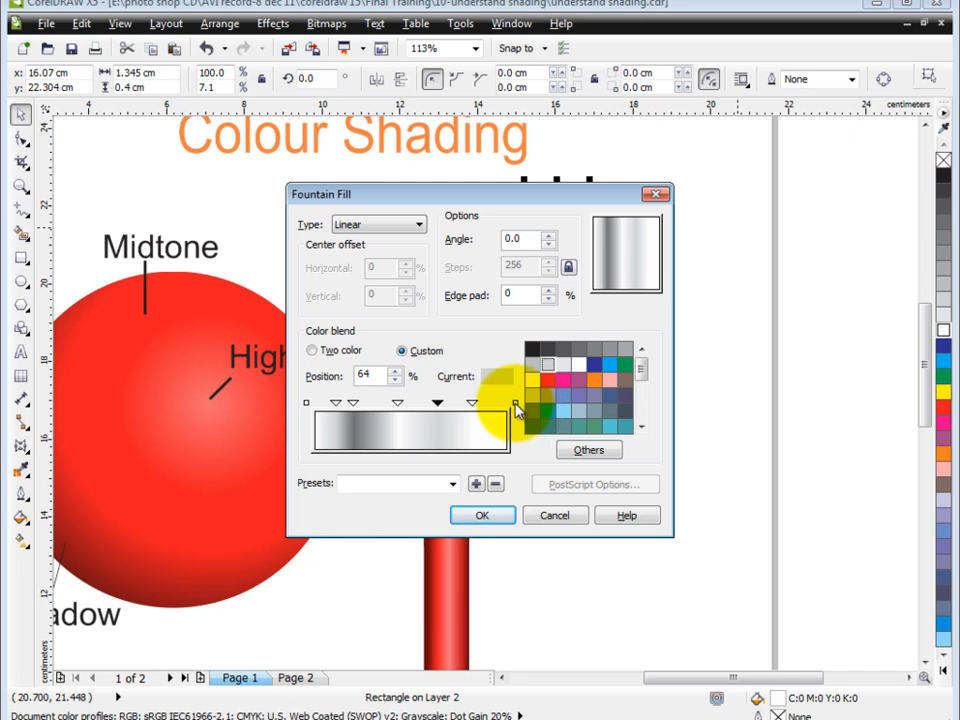
pyautogui.click(514, 403)
pyautogui.click(564, 364)
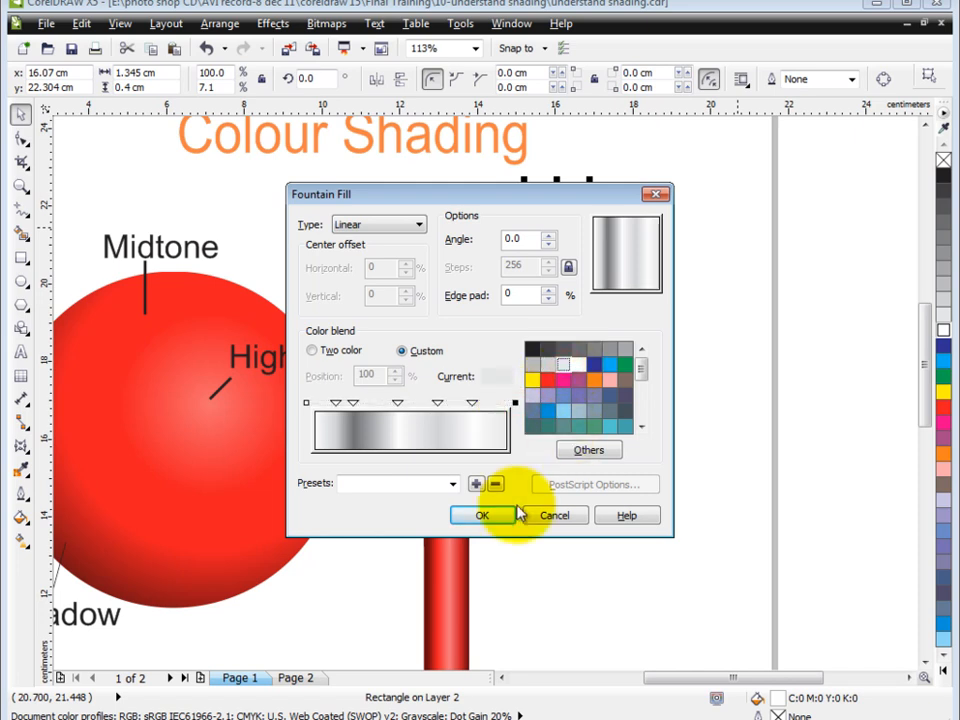
pyautogui.click(482, 515)
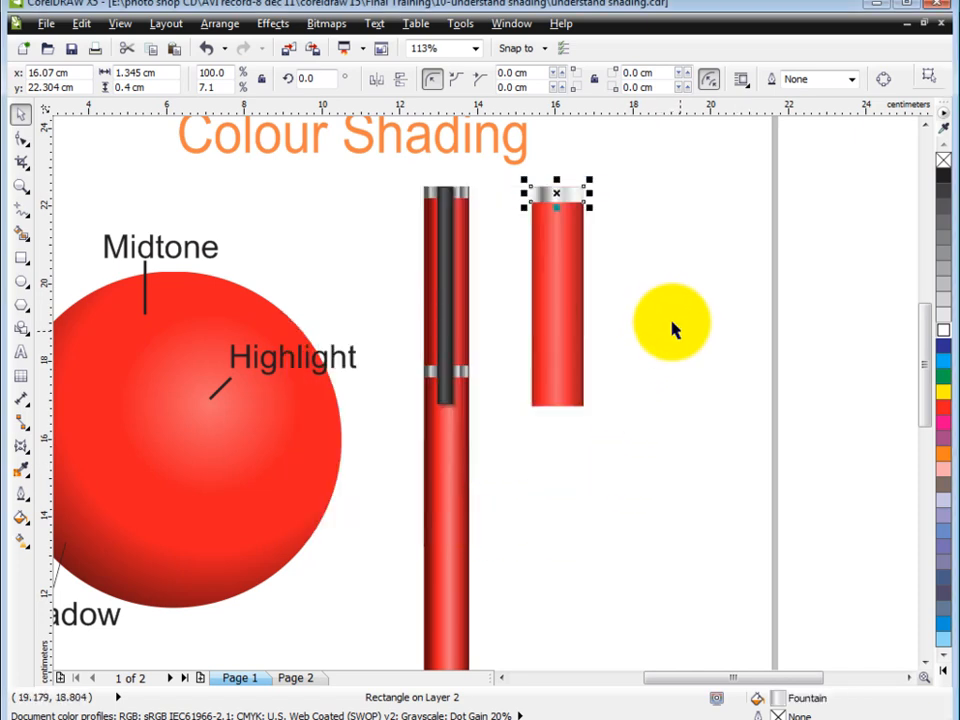
# Place a copy of the silver band flush with the lower end of the red rectangle
pyautogui.scroll(2, 512, 193)
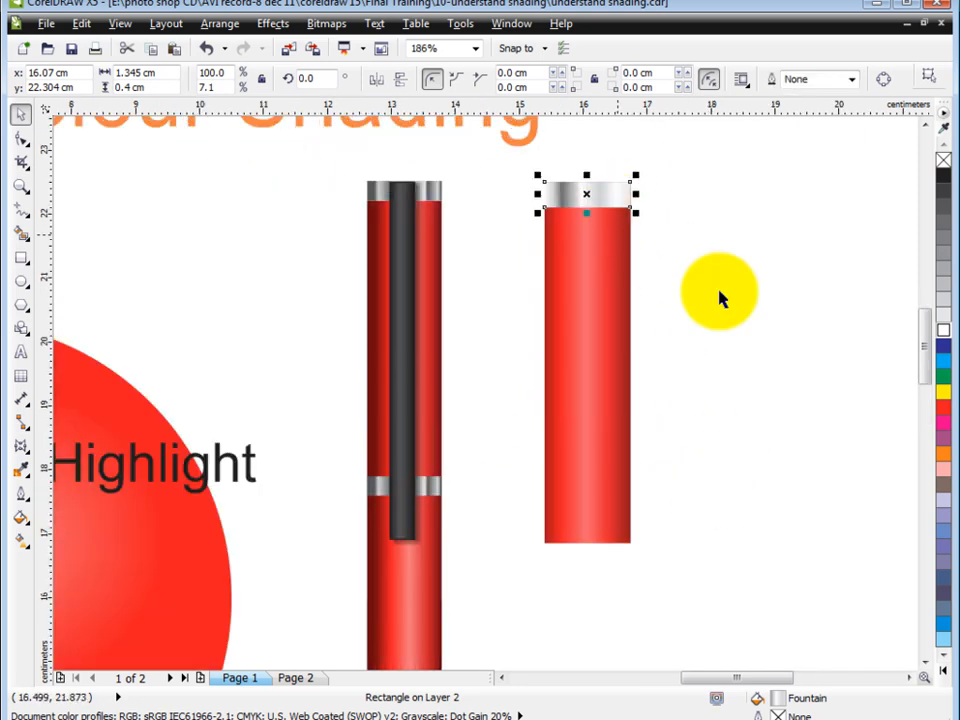
pyautogui.keyDown('shift'); pyautogui.click(598, 420); pyautogui.keyUp('shift')
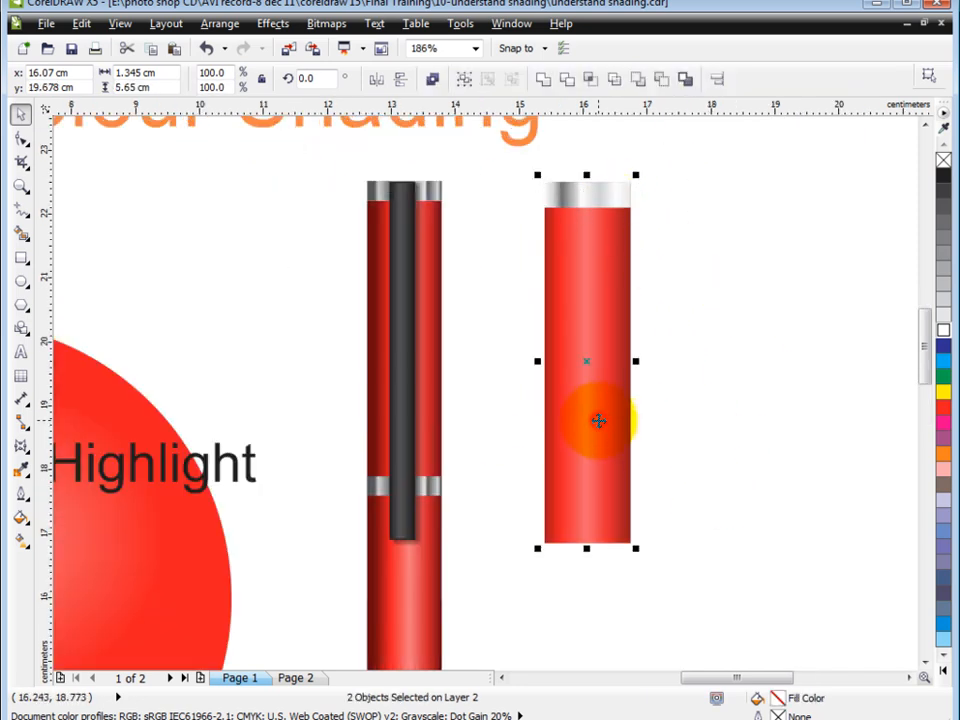
pyautogui.press('b')
pyautogui.press('F3')
pyautogui.press('F2')
pyautogui.moveTo(452, 319); pyautogui.dragTo(788, 690)
pyautogui.click(657, 226)
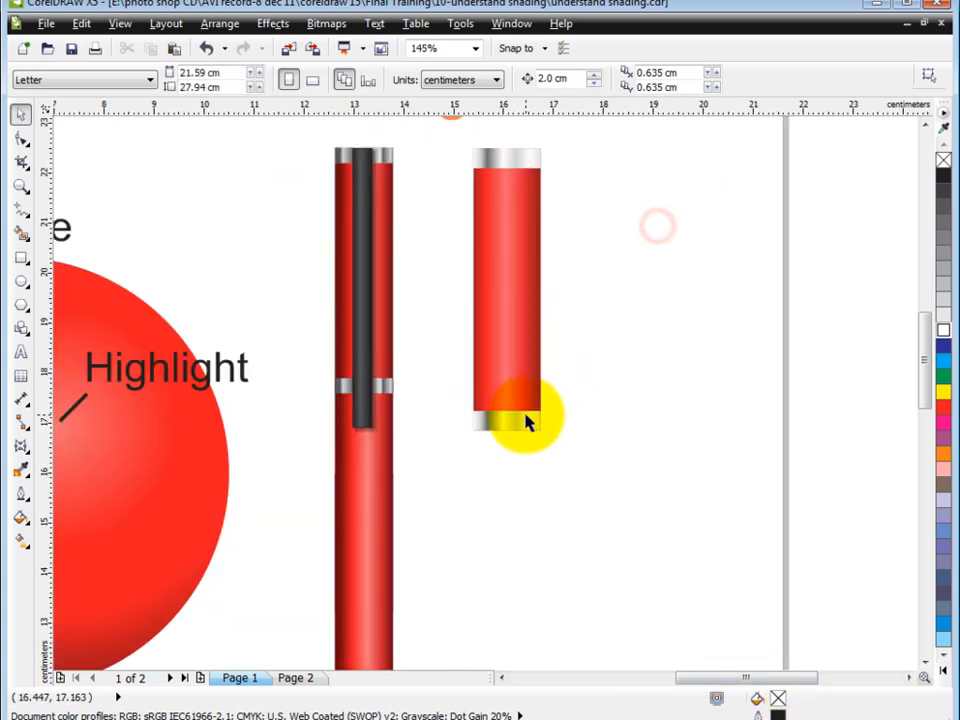
# Copy the red rectangle straight down so it continues the pen body below the lower silver band
pyautogui.click(527, 302)
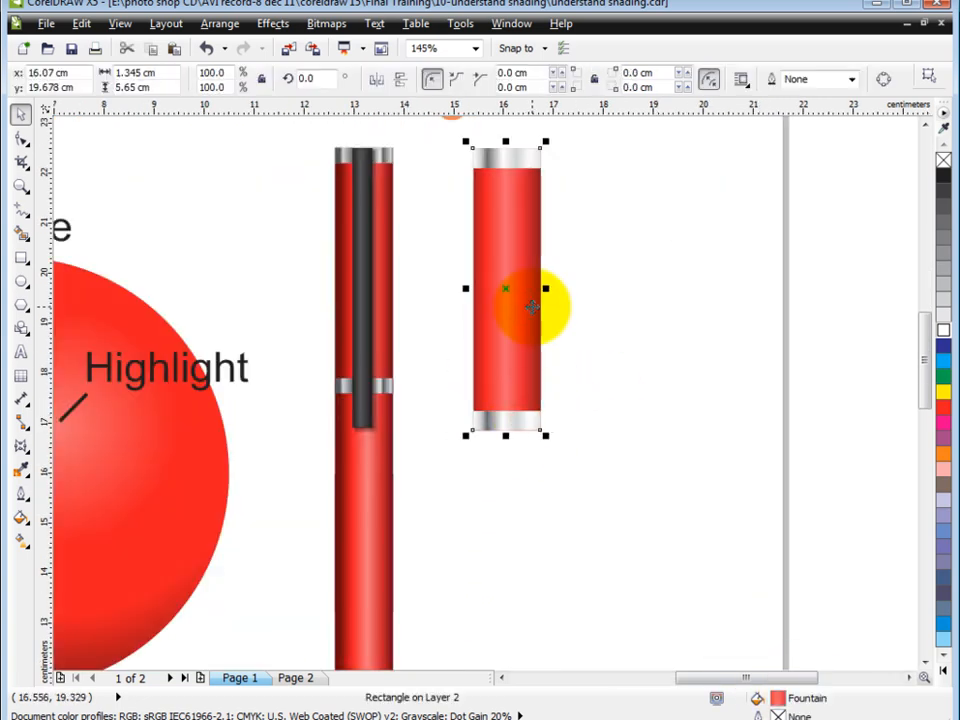
pyautogui.moveTo(529, 221); pyautogui.dragTo(507, 495)
pyautogui.press('F3')
pyautogui.press('F3')
pyautogui.press('F2')
pyautogui.moveTo(506, 321); pyautogui.dragTo(702, 611)
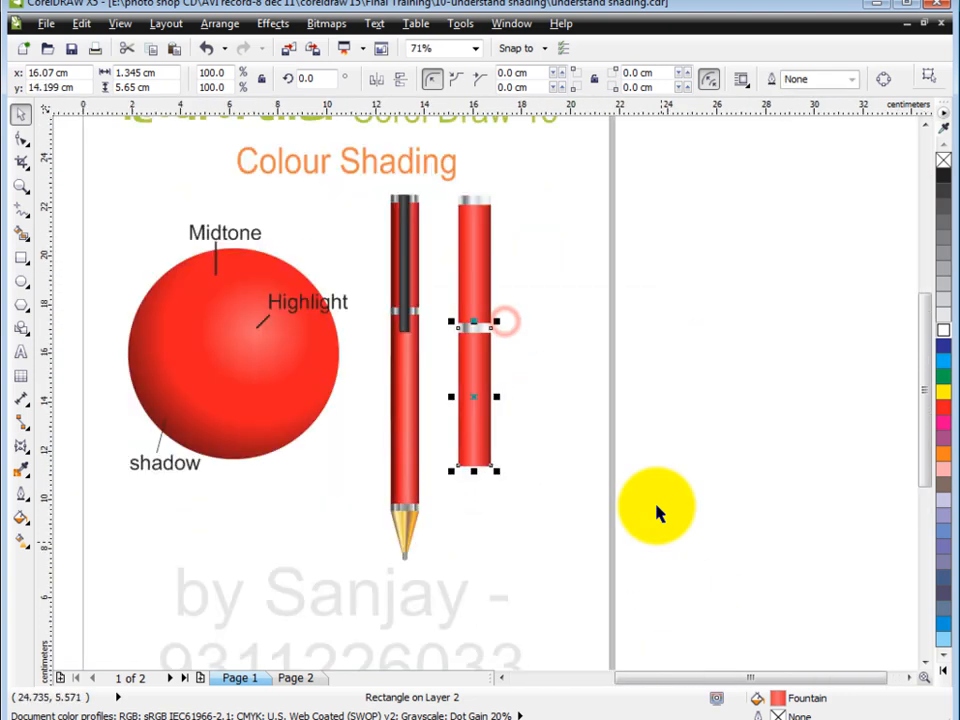
pyautogui.click(647, 414)
# Stretch the lower red section downward until its lower end reaches about the 10 cm ruler mark
pyautogui.press('F2')
pyautogui.moveTo(324, 163); pyautogui.dragTo(604, 628)
pyautogui.moveTo(454, 144); pyautogui.dragTo(576, 540)
pyautogui.click(495, 428)
pyautogui.moveTo(498, 484); pyautogui.dragTo(500, 524)
pyautogui.click(617, 446)
pyautogui.press('F2')
pyautogui.moveTo(298, 144); pyautogui.dragTo(647, 663)
pyautogui.click(625, 436)
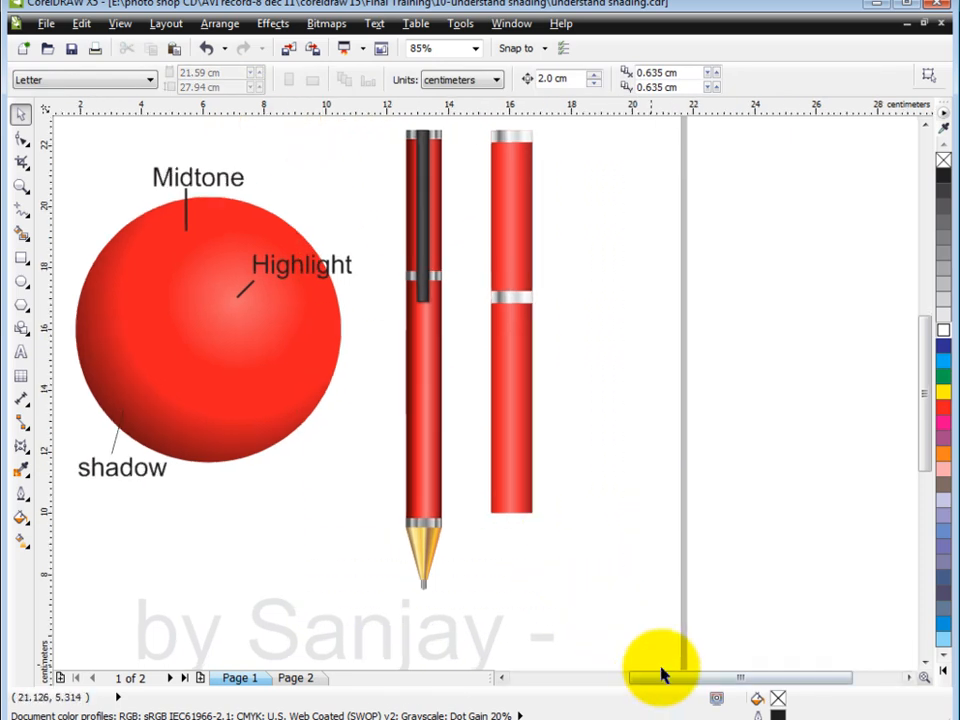
# Place a copy of the middle silver band flush with the lower end of the lower red section
pyautogui.click(526, 300)
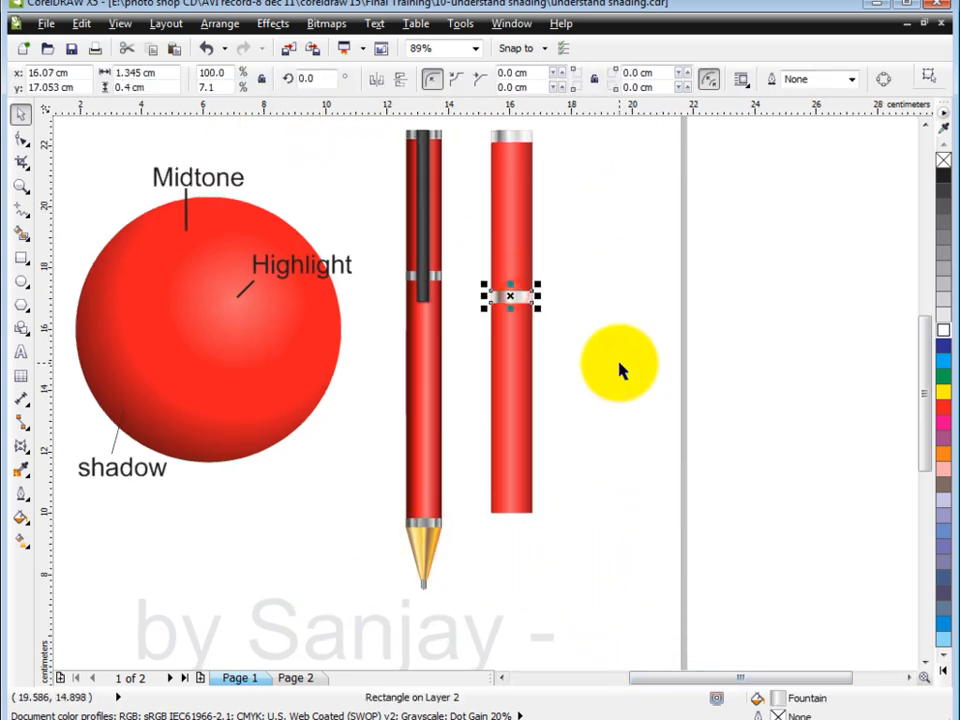
pyautogui.keyDown('shift'); pyautogui.click(505, 422); pyautogui.keyUp('shift')
pyautogui.click(625, 500)
# Put another copy of the silver band in the empty area beside the pen and fill it with gold C0 M20 Y60 K20
pyautogui.moveTo(499, 510); pyautogui.dragTo(590, 457)
pyautogui.press('F2')
pyautogui.moveTo(432, 367); pyautogui.dragTo(692, 562)
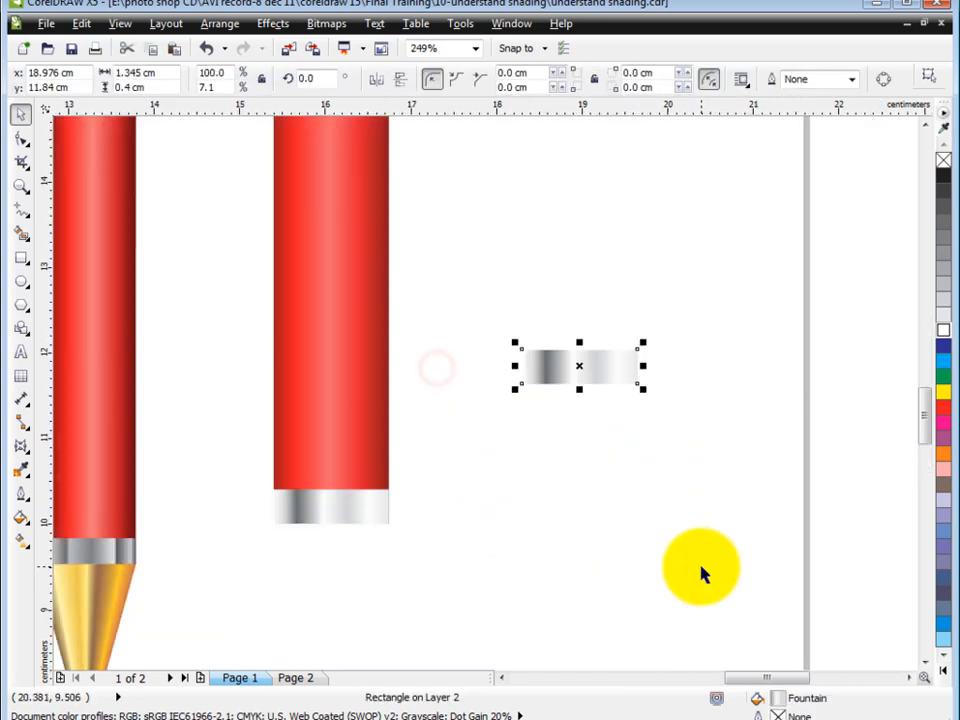
pyautogui.press('F11')
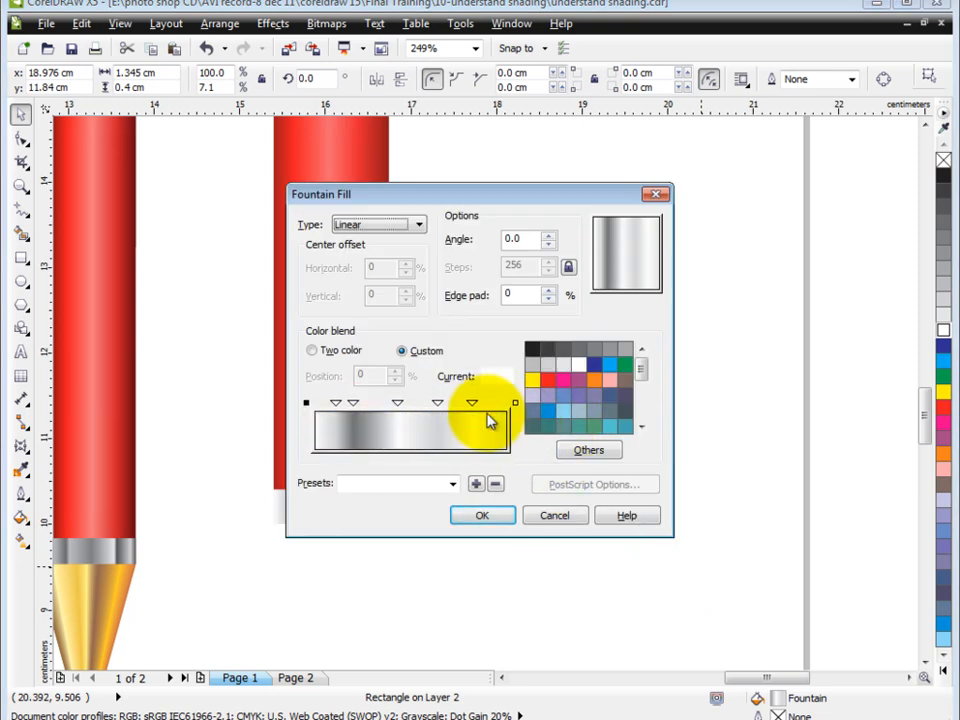
pyautogui.click(548, 519)
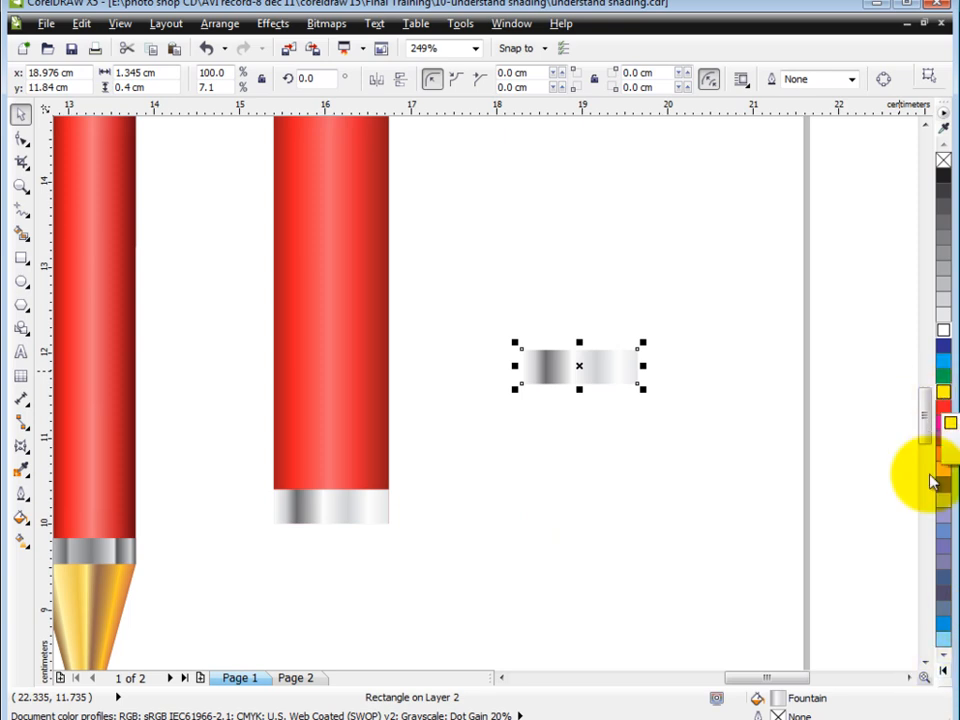
pyautogui.click(943, 671)
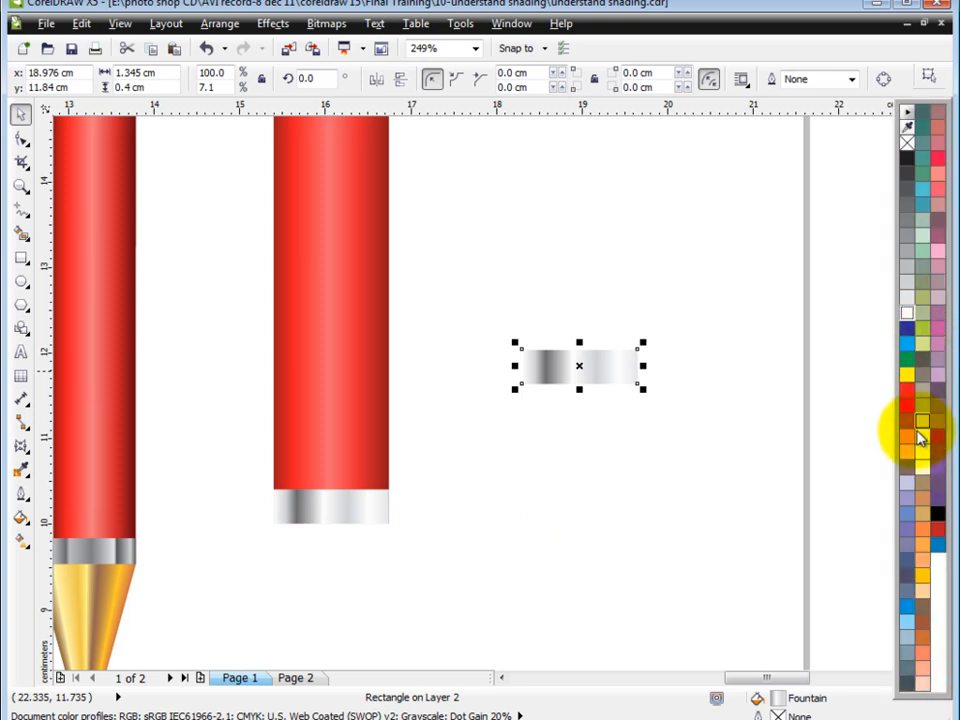
pyautogui.click(922, 515)
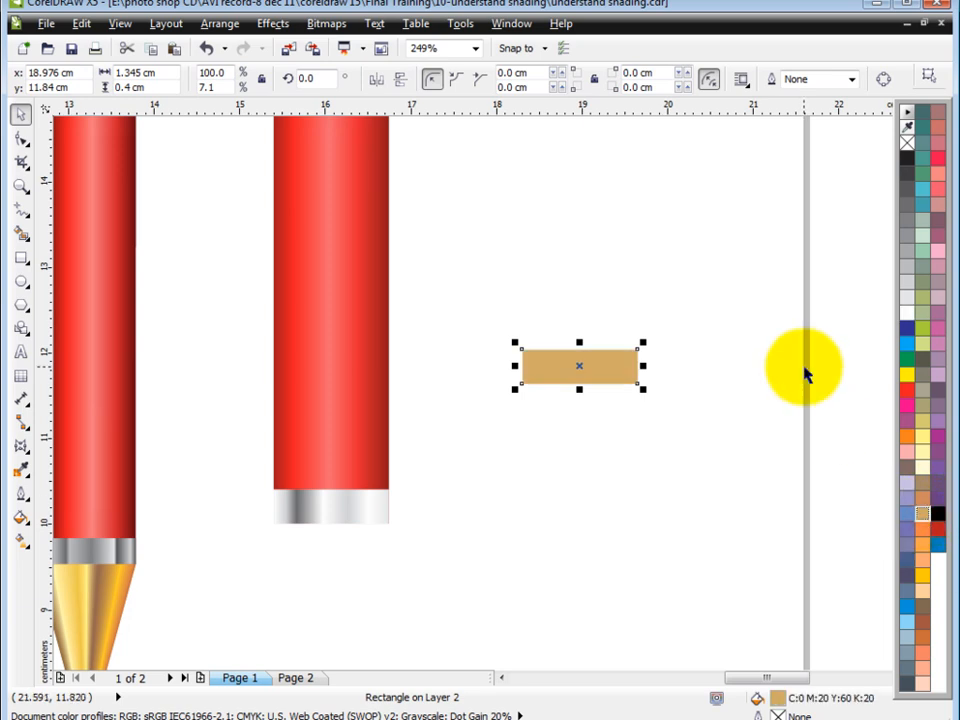
# Start a custom linear fountain fill for the gold strip and set its end colour to the same gold
pyautogui.press('F11')
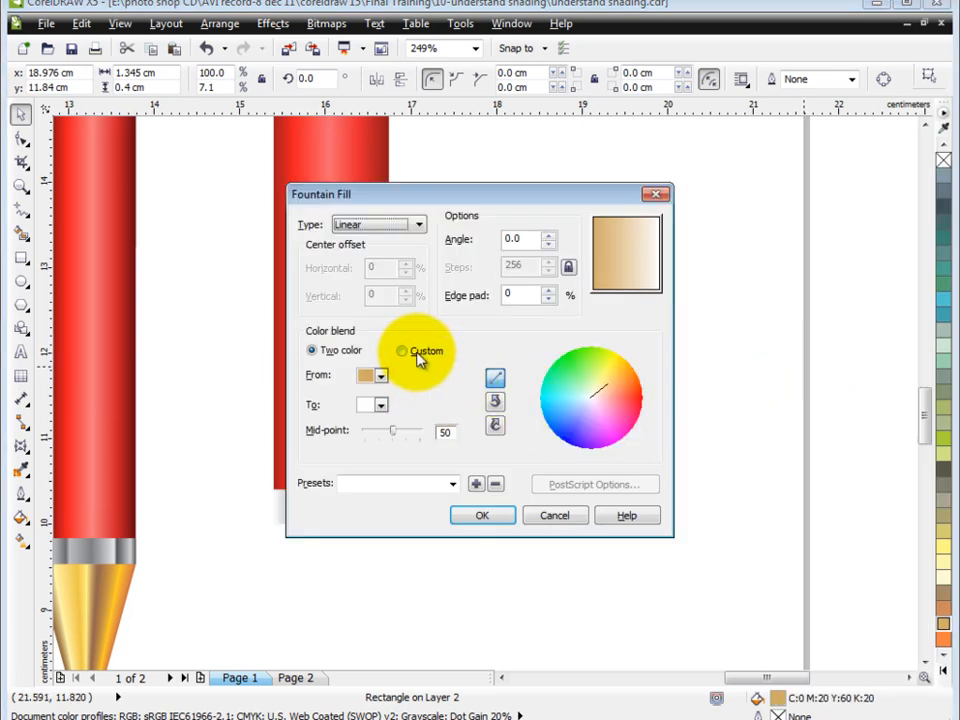
pyautogui.click(404, 351)
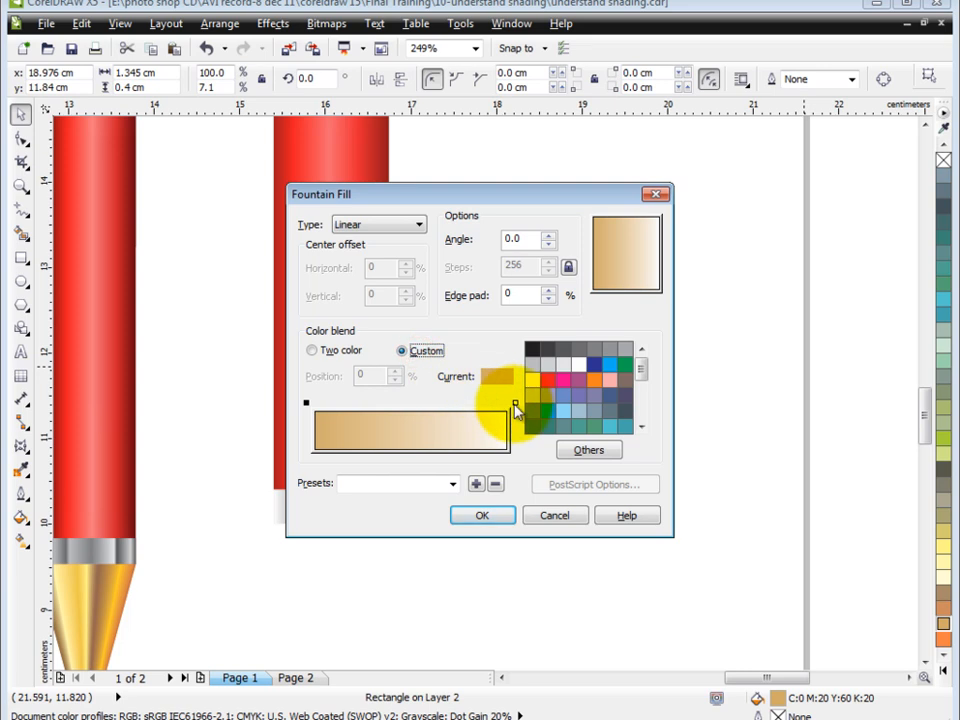
pyautogui.moveTo(645, 372); pyautogui.dragTo(643, 397)
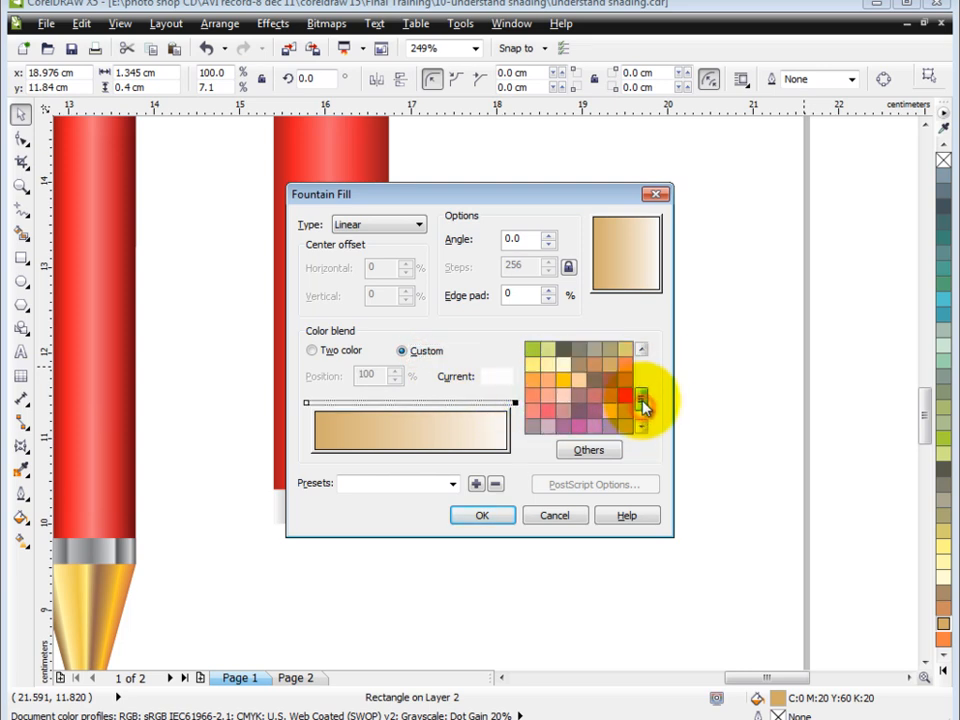
pyautogui.click(610, 365)
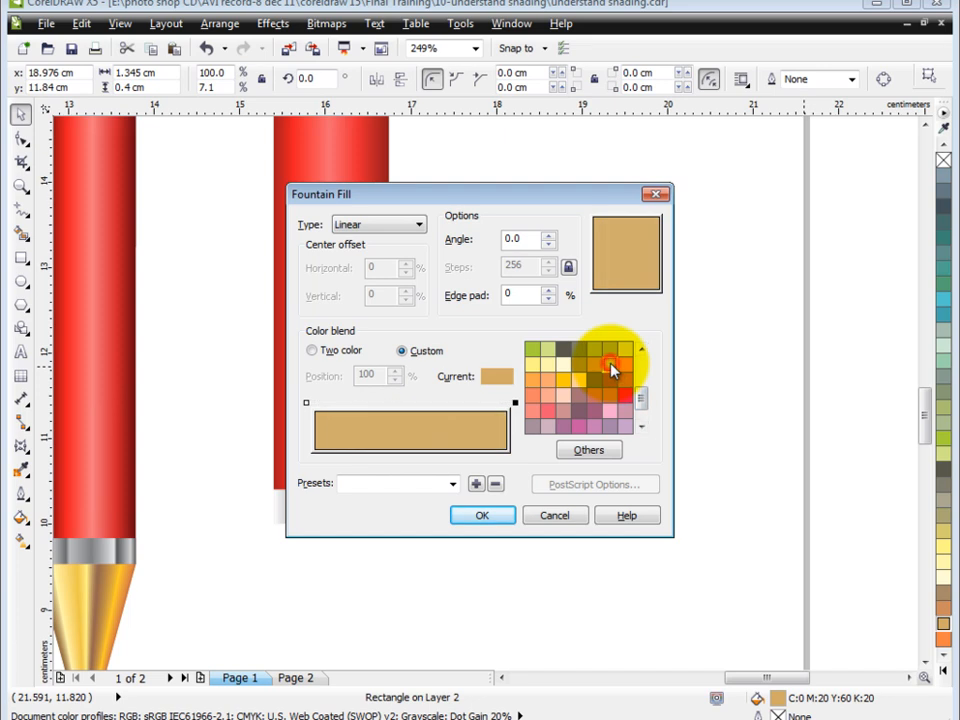
# Add blend stops in pale yellow at 10%, deep yellow at 32% and gold at 59%
pyautogui.doubleClick(335, 405)
pyautogui.click(547, 367)
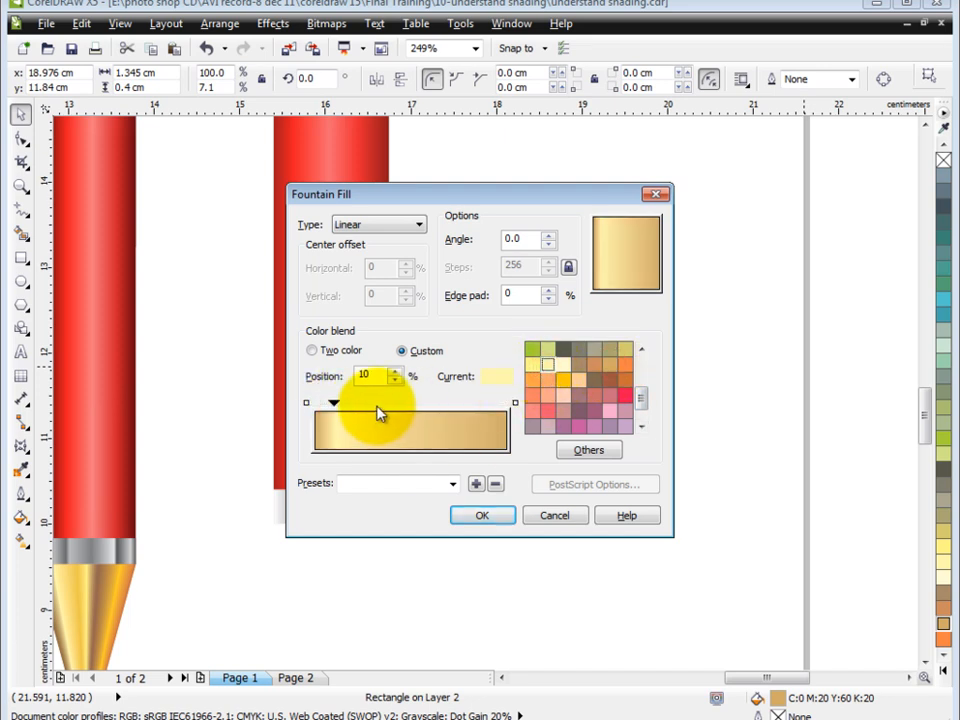
pyautogui.doubleClick(375, 403)
pyautogui.click(563, 380)
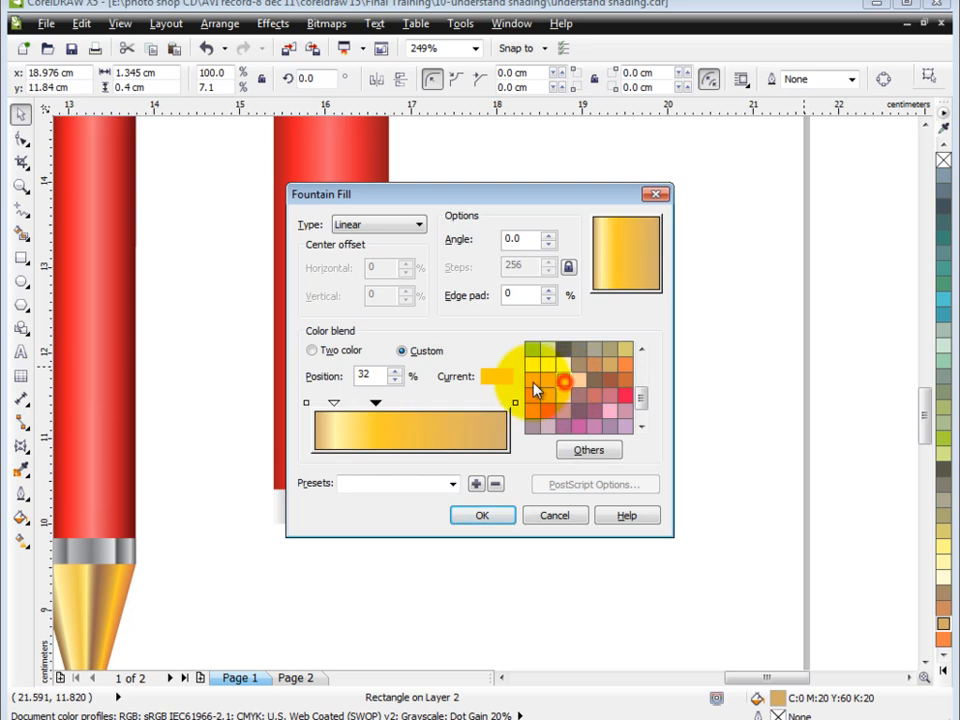
pyautogui.doubleClick(430, 404)
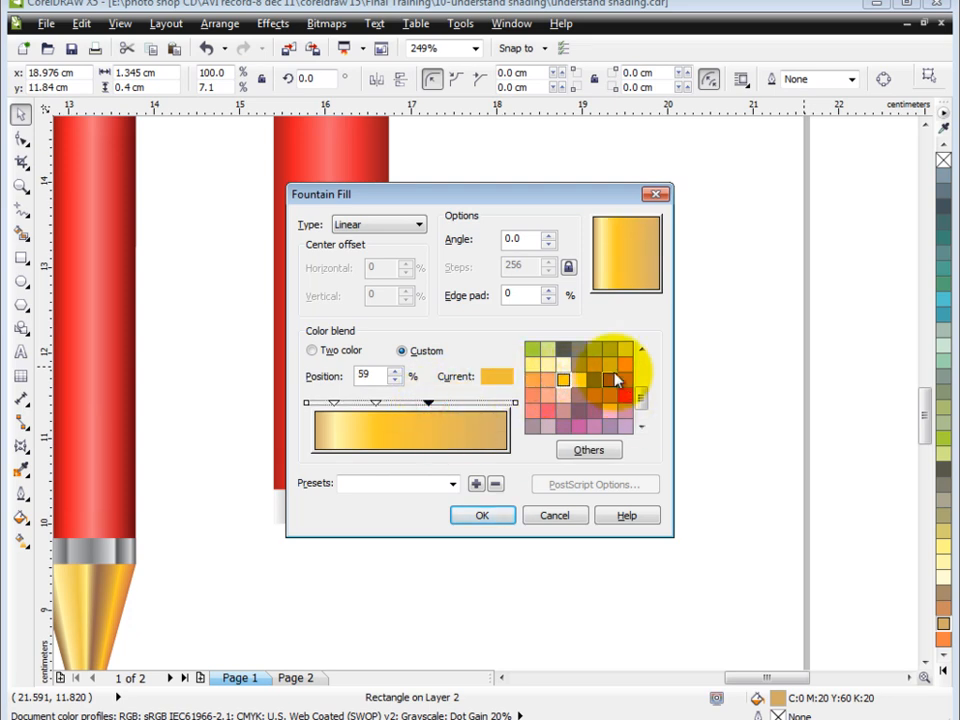
pyautogui.click(611, 365)
# Add a stop at 80% and mix a dark brownish gold for it in the CMYK colour model
pyautogui.doubleClick(468, 403)
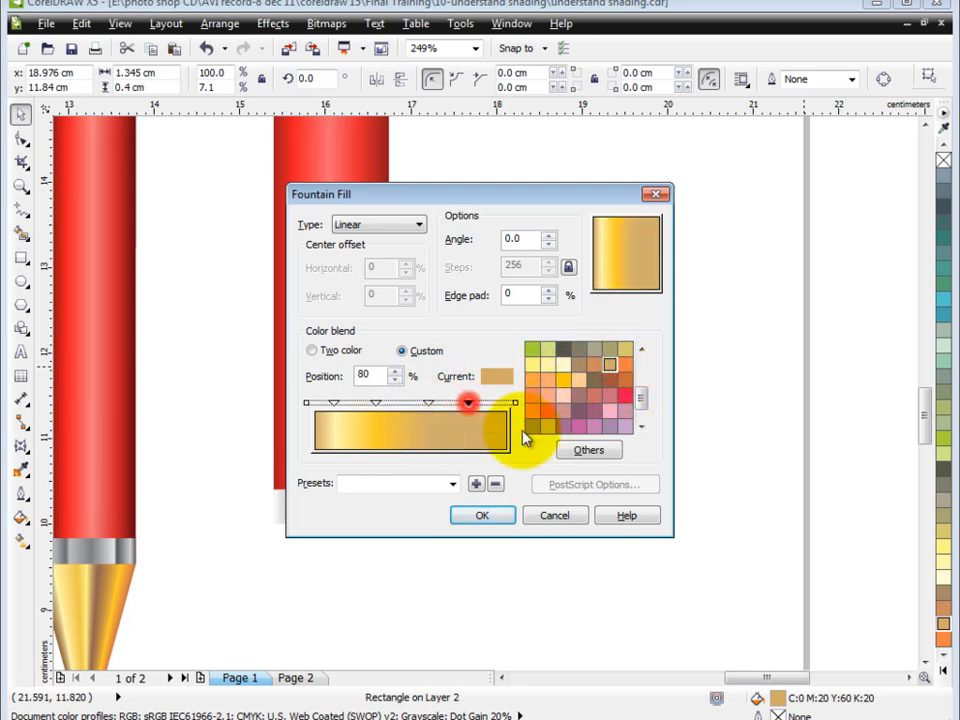
pyautogui.click(612, 376)
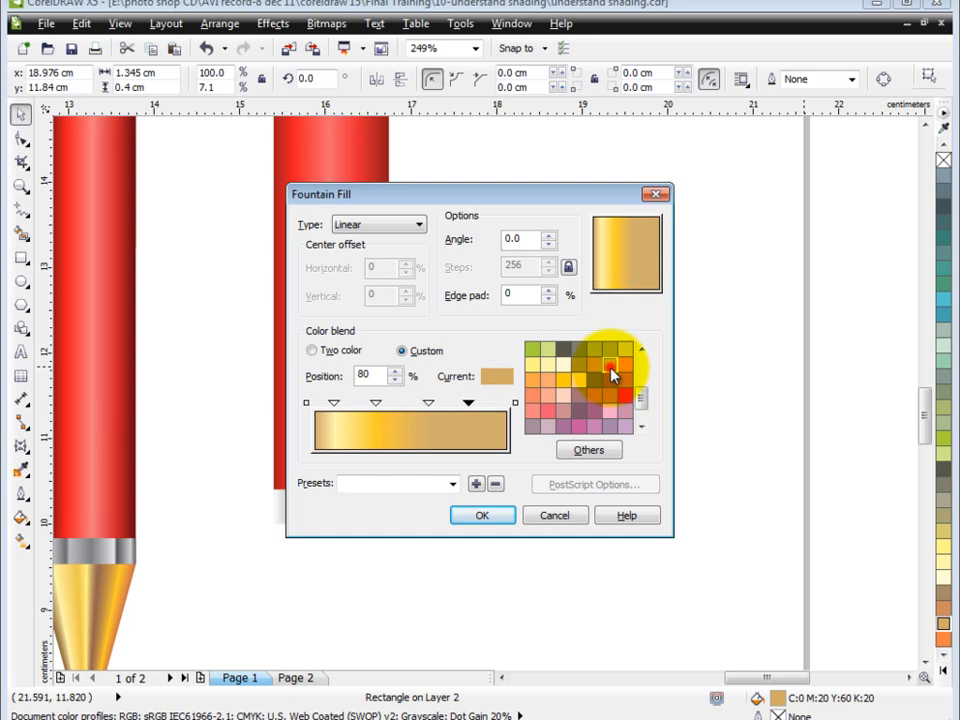
pyautogui.click(585, 450)
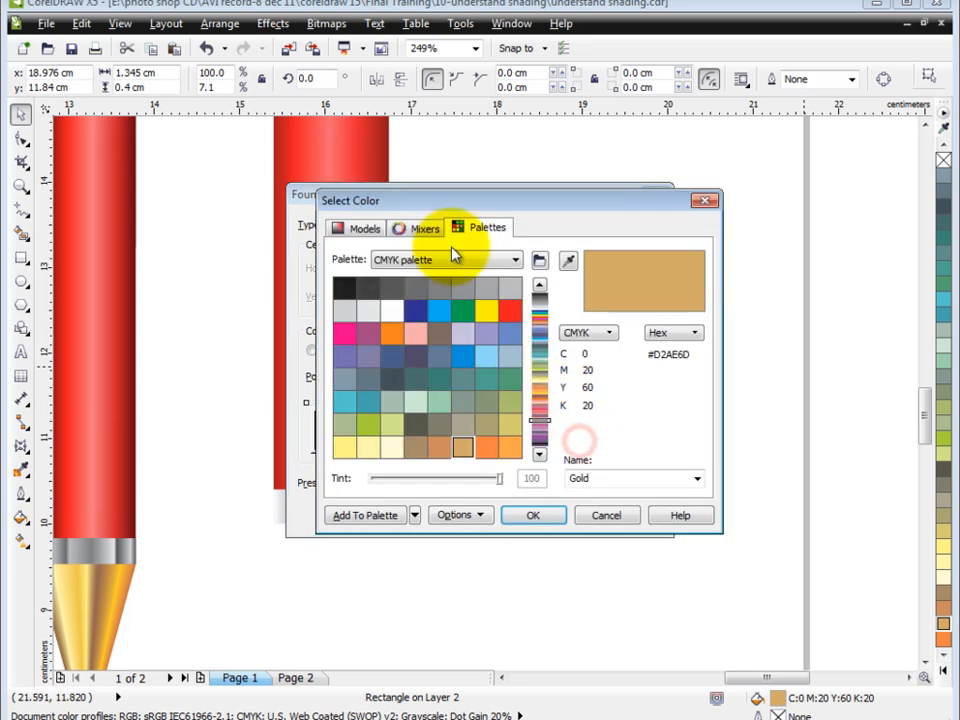
pyautogui.click(361, 232)
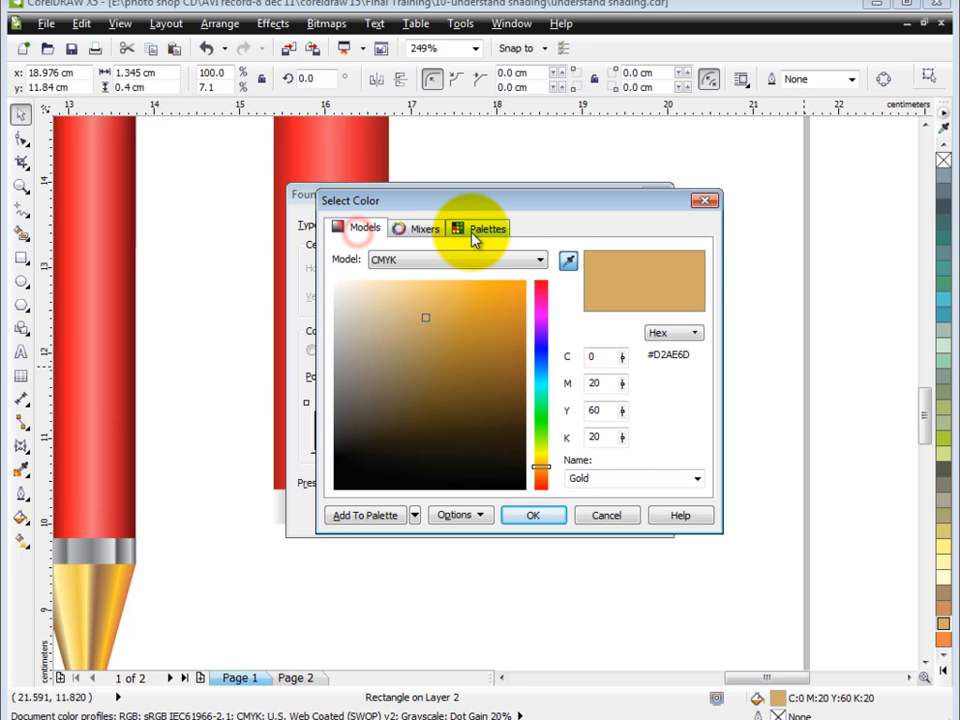
pyautogui.click(465, 355)
pyautogui.click(448, 381)
pyautogui.click(530, 514)
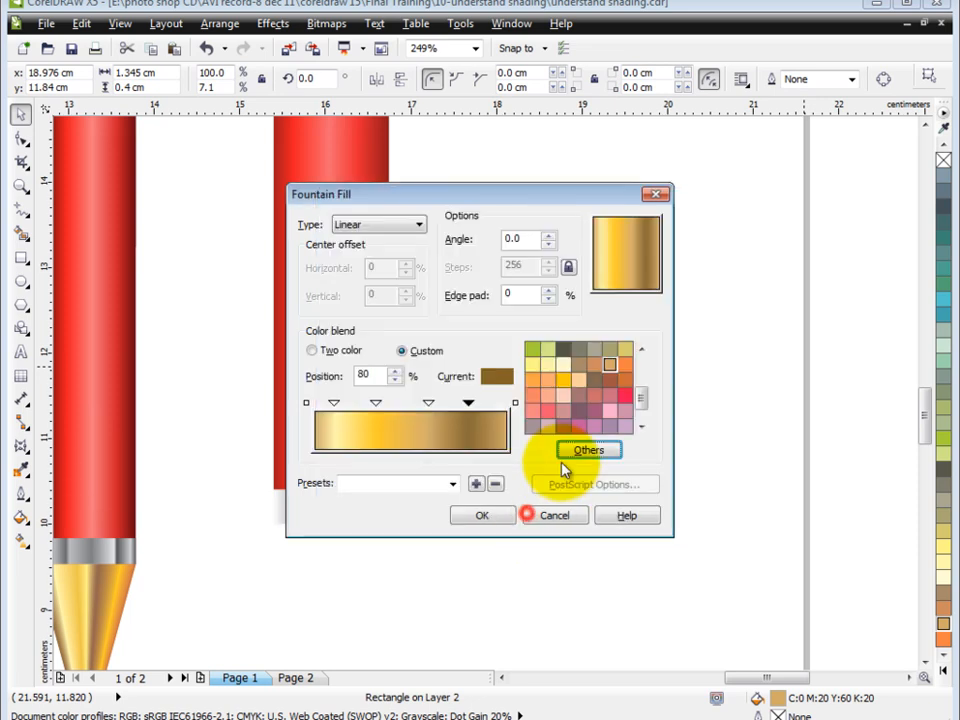
# Set the blend's end colour to pale yellow and apply the fountain fill to the gold strip
pyautogui.click(515, 403)
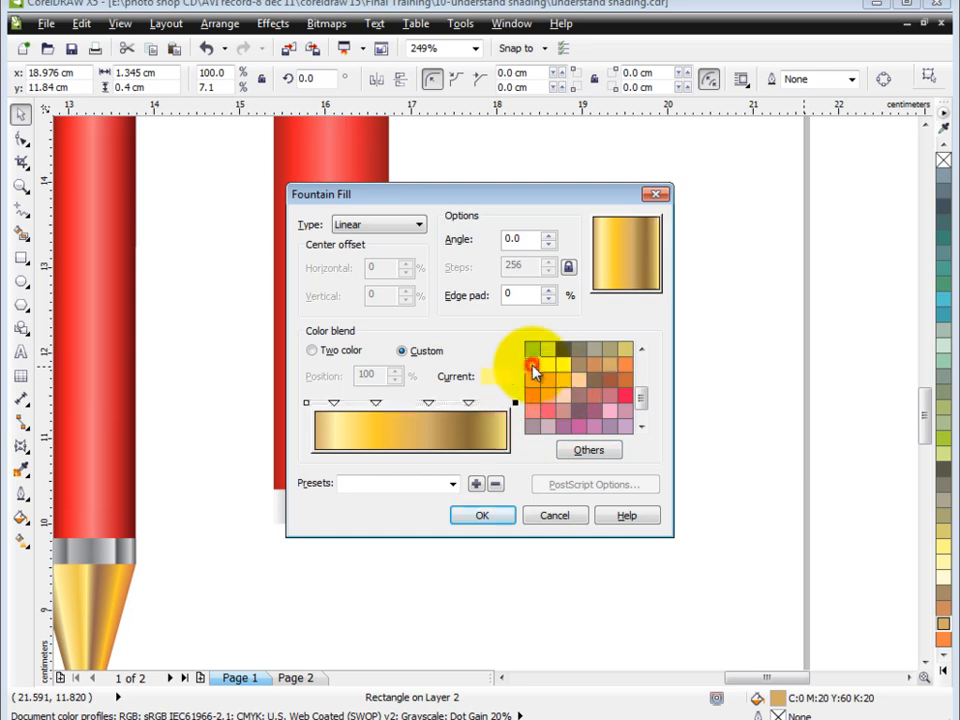
pyautogui.click(482, 515)
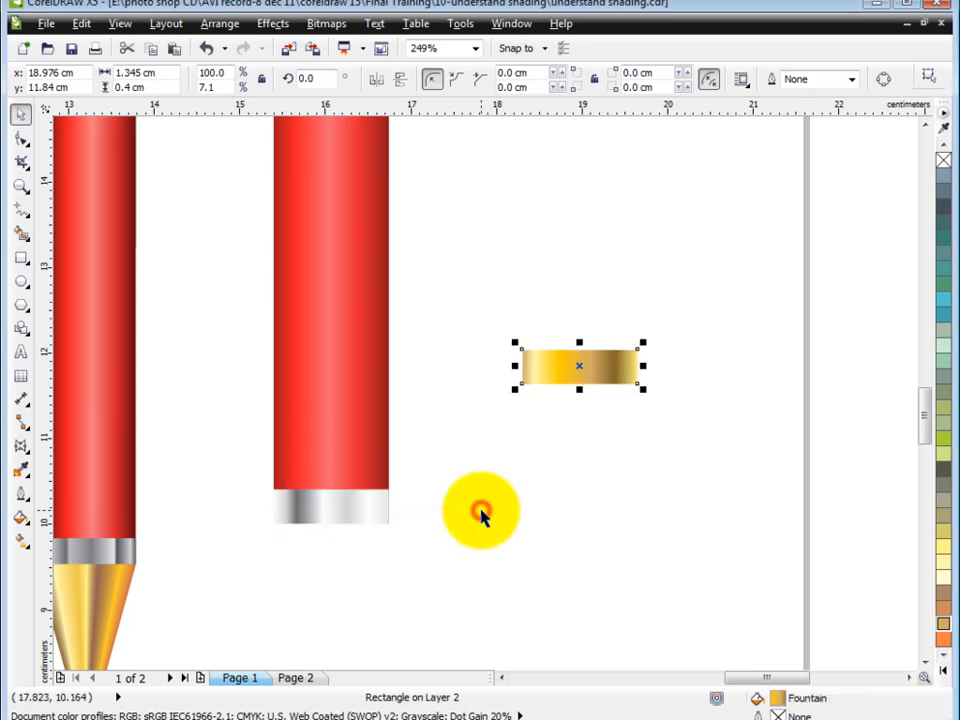
# Stretch the gold strip to about 2.9 cm tall and move it down beside the pen's lower end
pyautogui.scroll(-1, 768, 345)
pyautogui.press('F2')
pyautogui.moveTo(359, 228); pyautogui.dragTo(801, 583)
pyautogui.moveTo(629, 331); pyautogui.dragTo(676, 500)
pyautogui.scroll(-1, 302, 339)
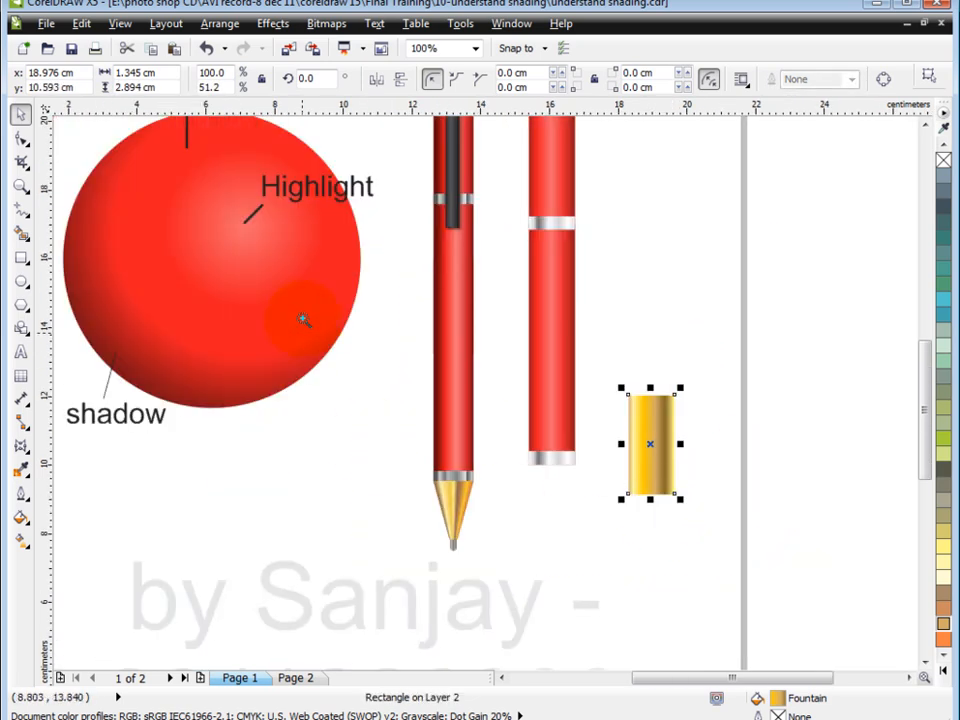
pyautogui.scroll(1, 326, 332)
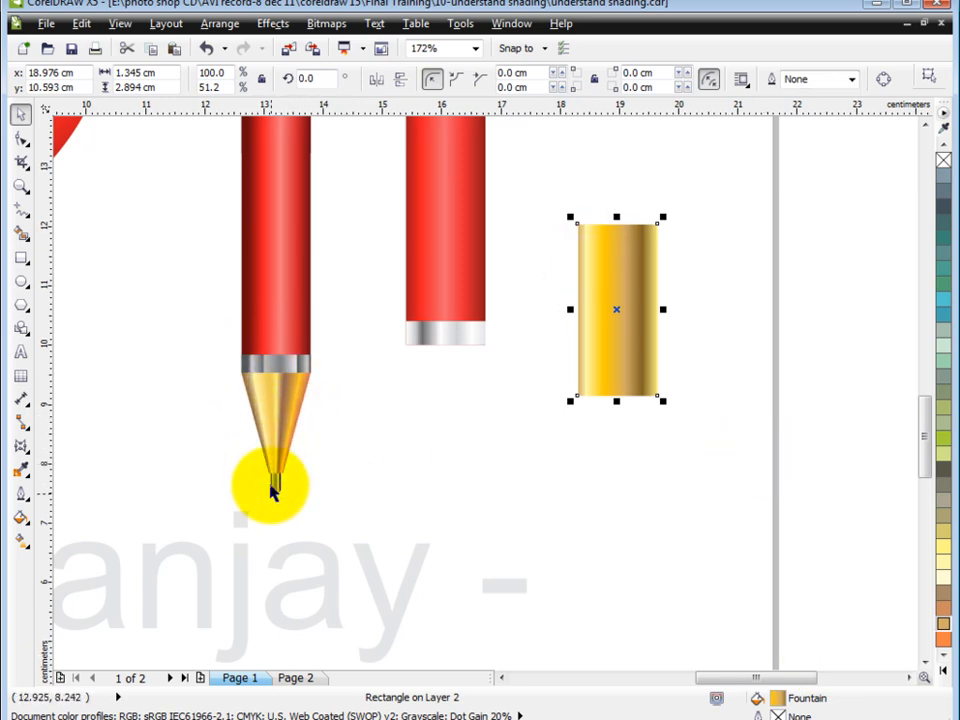
pyautogui.moveTo(640, 302); pyautogui.dragTo(624, 396)
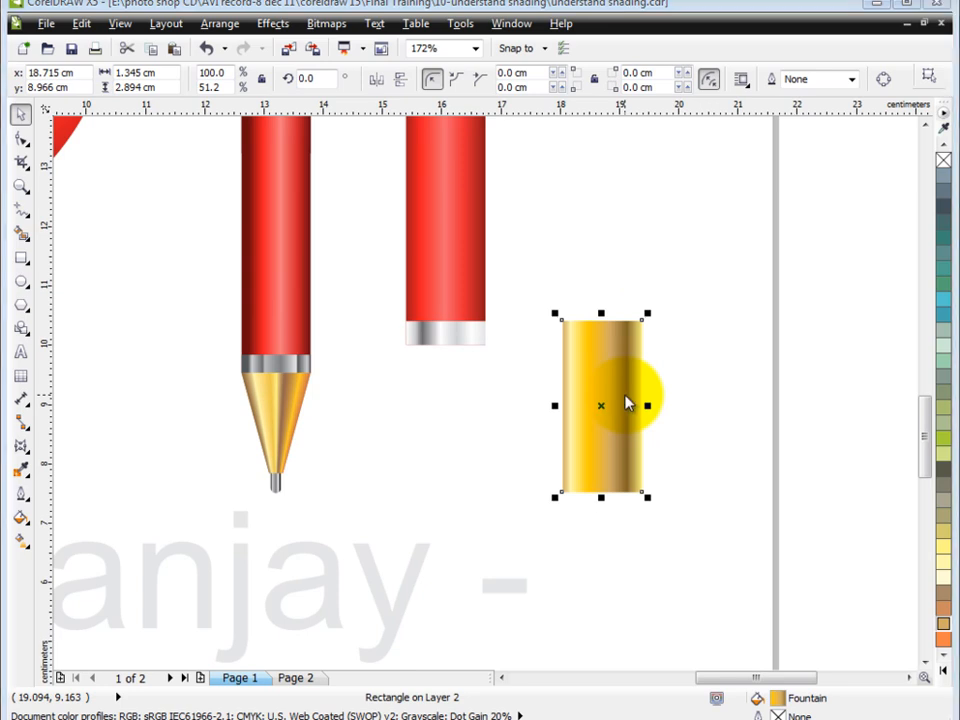
# Export only the selected gold rectangle to the Desktop as a Windows Metafile (WMF) named nib
pyautogui.hotkey('ctrl', 'e')
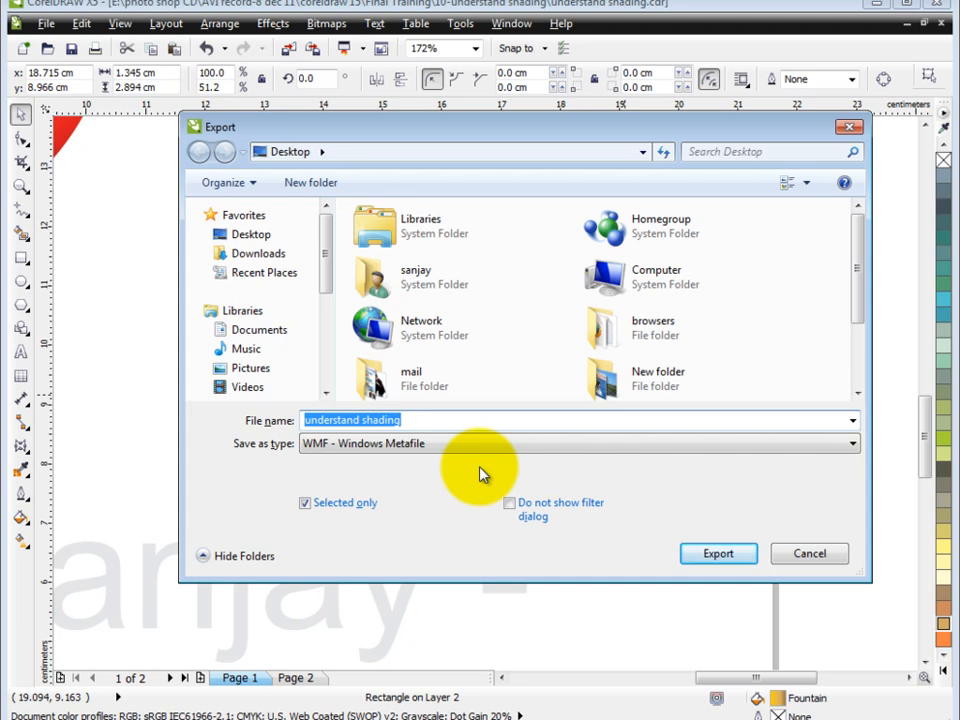
pyautogui.write('nib')
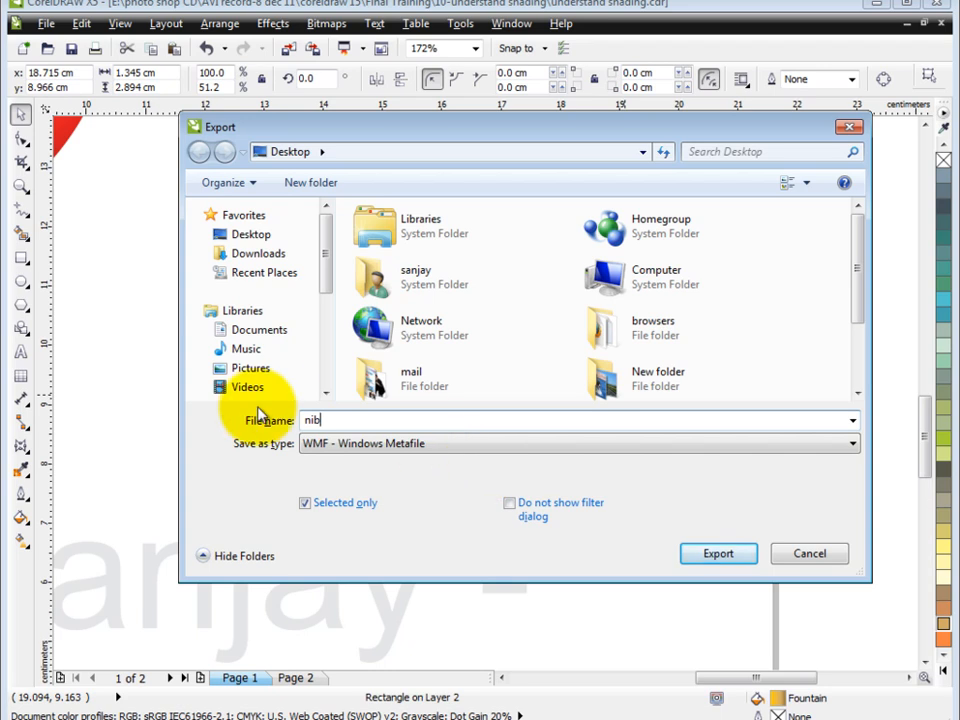
pyautogui.click(733, 559)
pyautogui.click(72, 158)
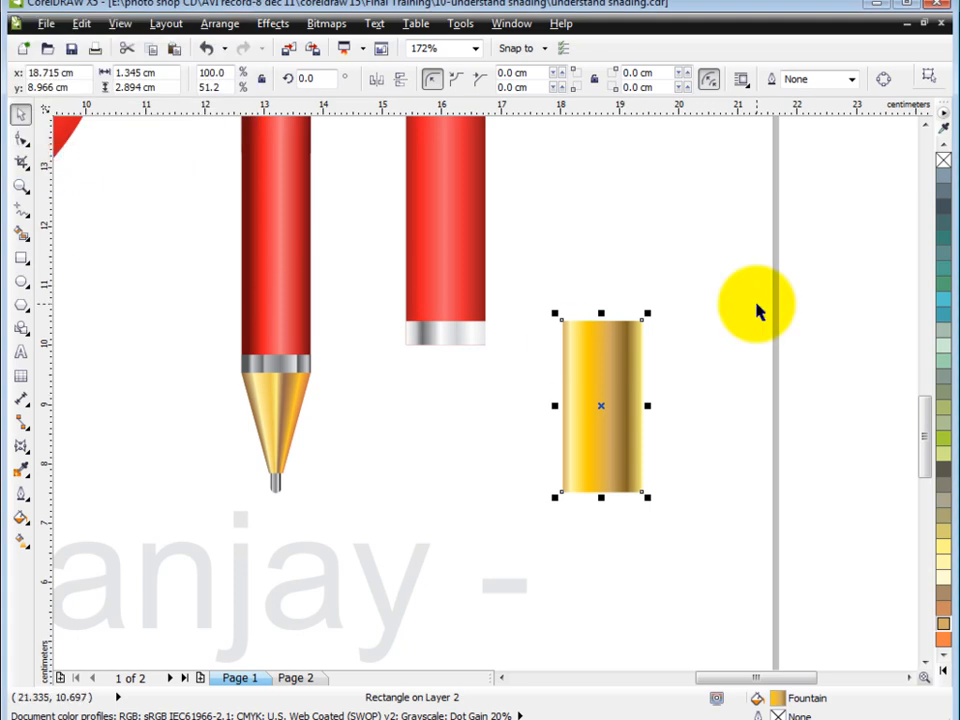
# Import nib.wmf from the Desktop and place it just below the new pen's lower silver band
pyautogui.hotkey('ctrl', 'i')
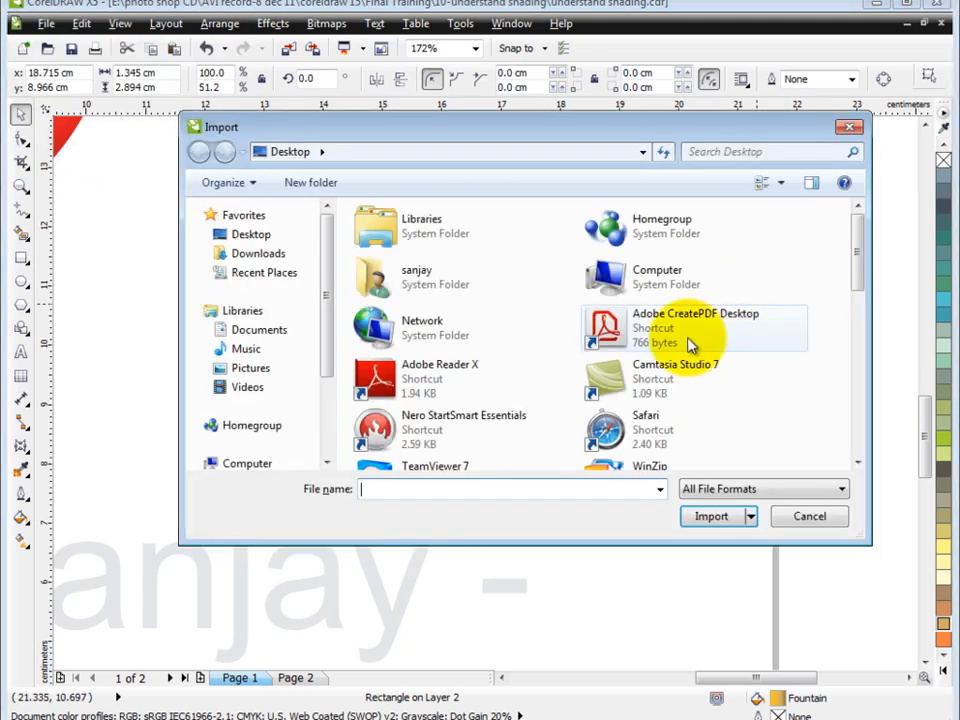
pyautogui.click(736, 371)
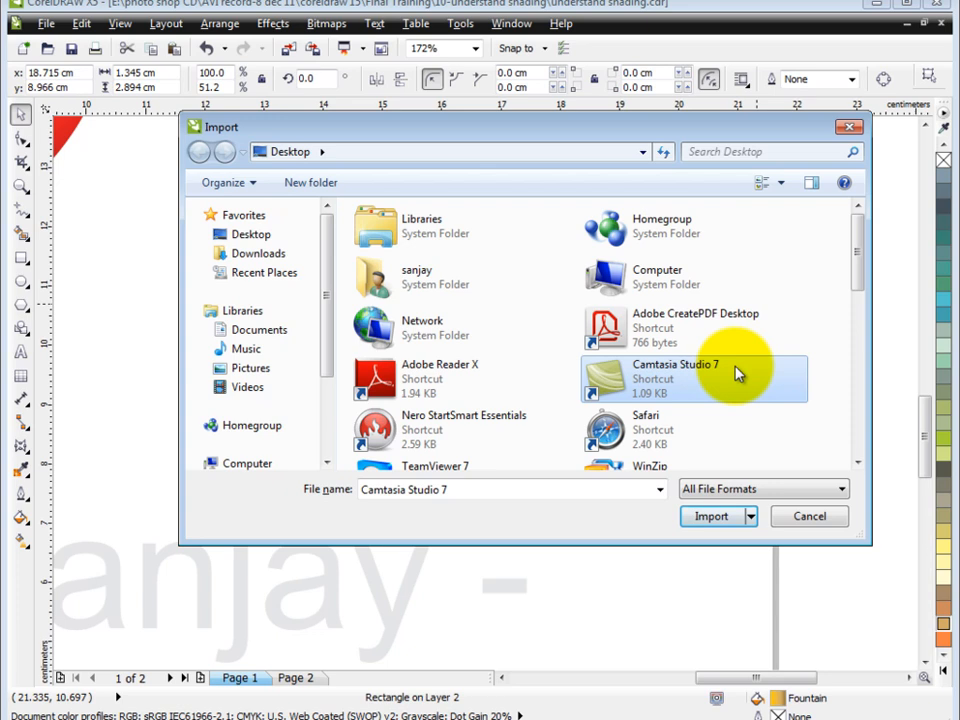
pyautogui.press('Right')
pyautogui.moveTo(857, 242); pyautogui.dragTo(856, 372)
pyautogui.click(655, 296)
pyautogui.click(709, 553)
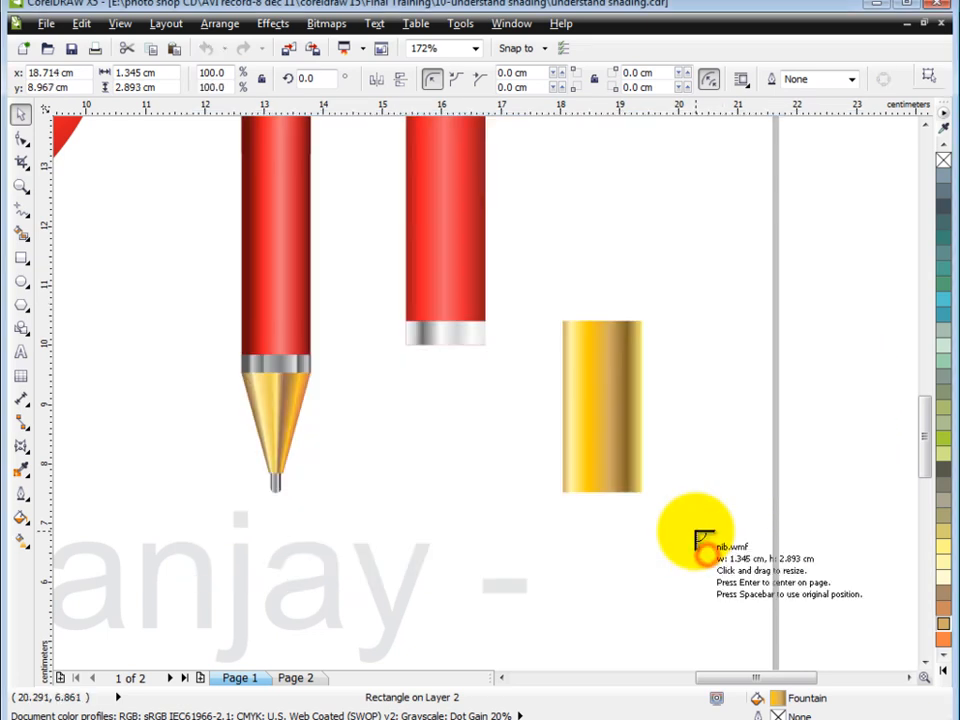
pyautogui.click(392, 375)
pyautogui.moveTo(438, 420)
pyautogui.mouseDown()
pyautogui.moveTo(459, 396)
pyautogui.moveTo(444, 401)
pyautogui.mouseUp()
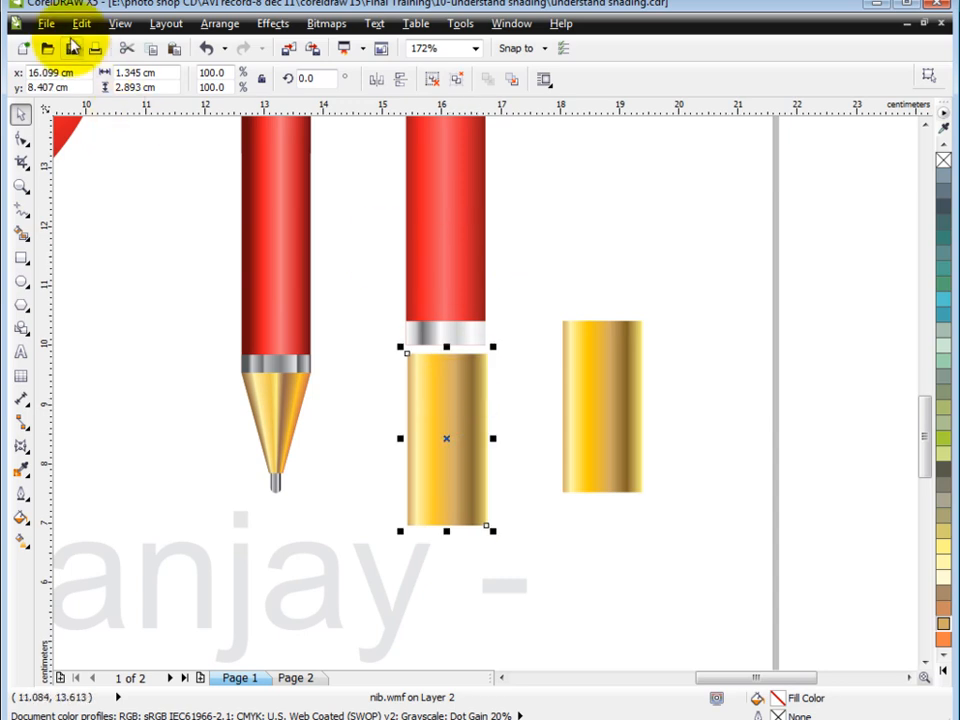
# Taper the imported gold piece symmetrically into a narrow tip at its lower end with a straight-line envelope
pyautogui.click(23, 448)
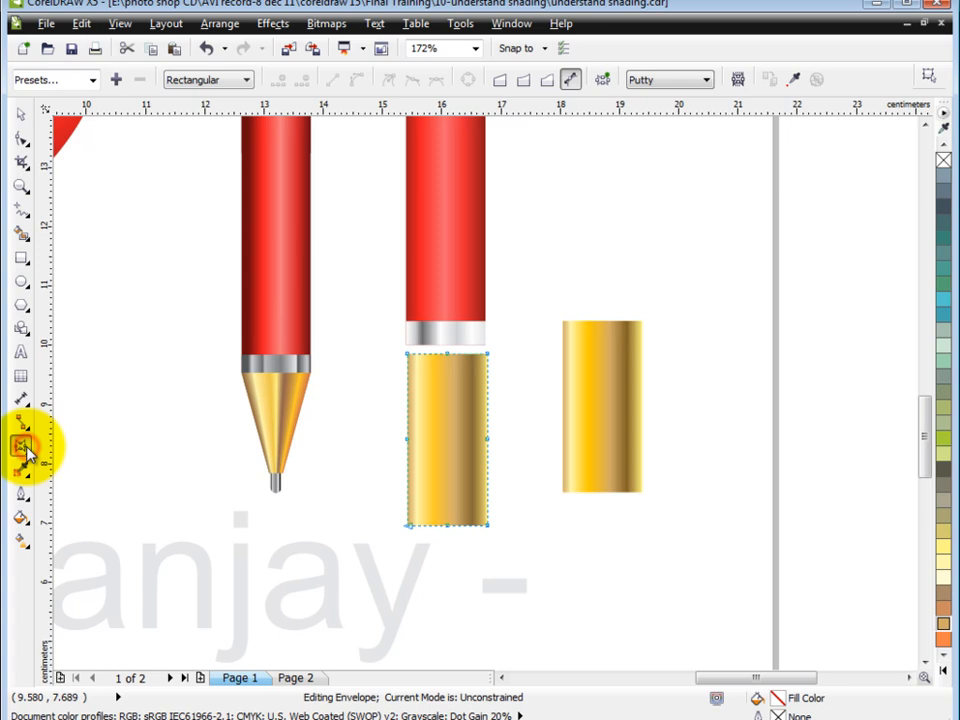
pyautogui.click(501, 86)
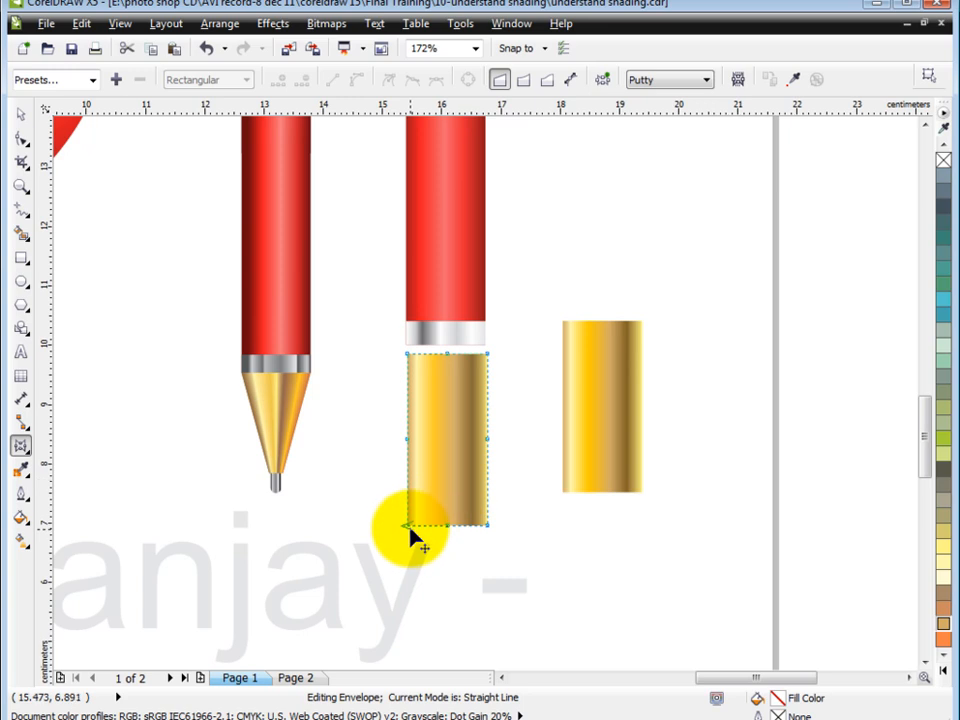
pyautogui.moveTo(411, 530); pyautogui.dragTo(447, 540)
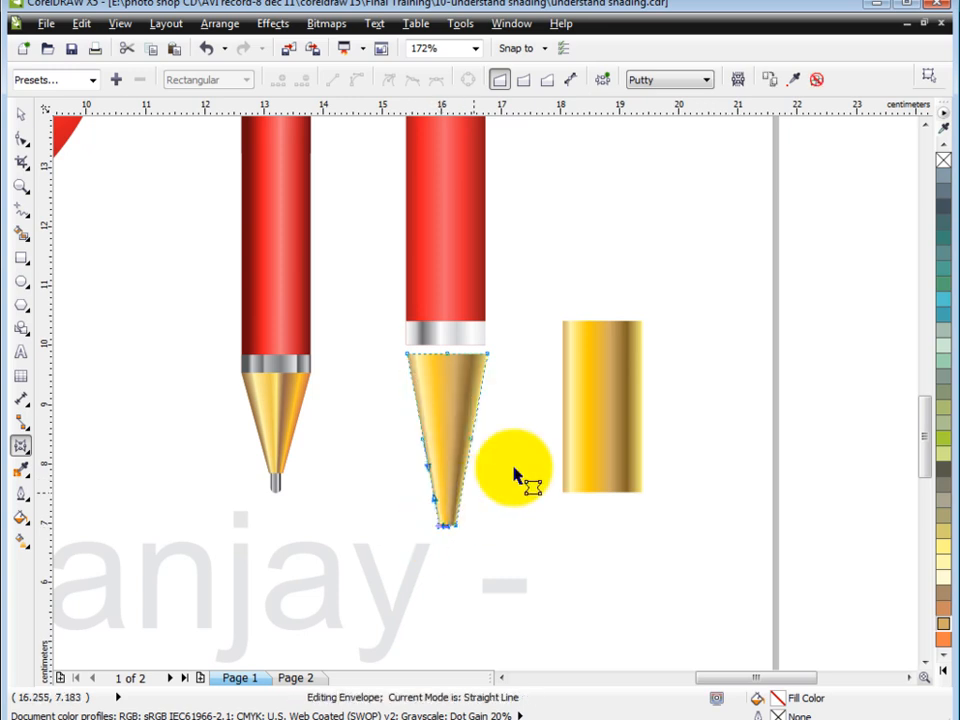
# Move the tapered gold tip up against the pen's lower silver band and line the two up
pyautogui.click(16, 112)
pyautogui.click(456, 398)
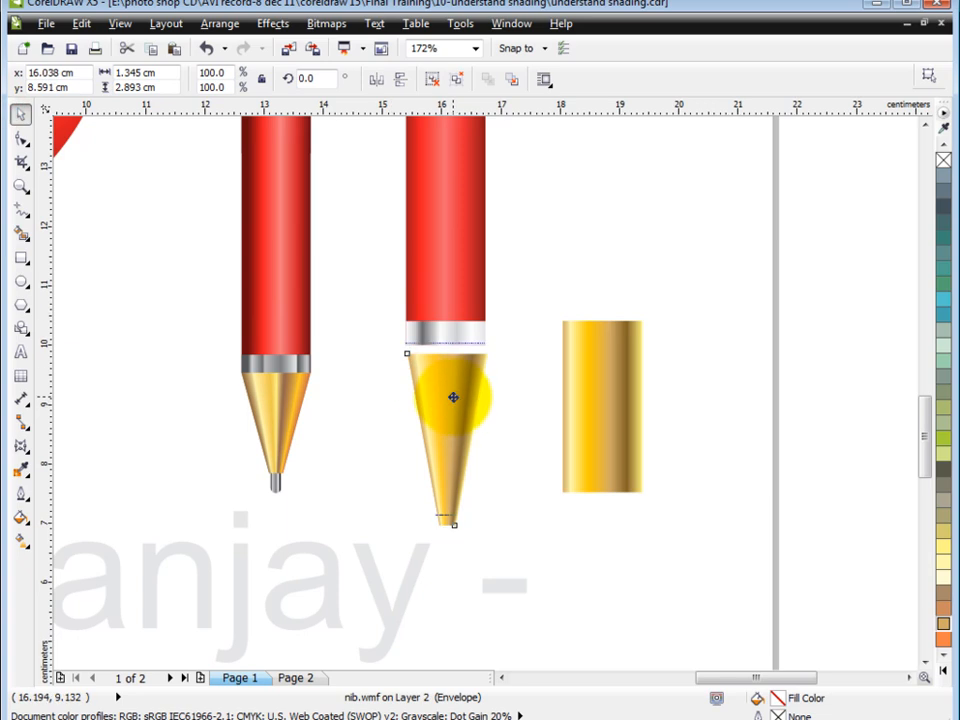
pyautogui.keyDown('shift'); pyautogui.click(460, 330); pyautogui.keyUp('shift')
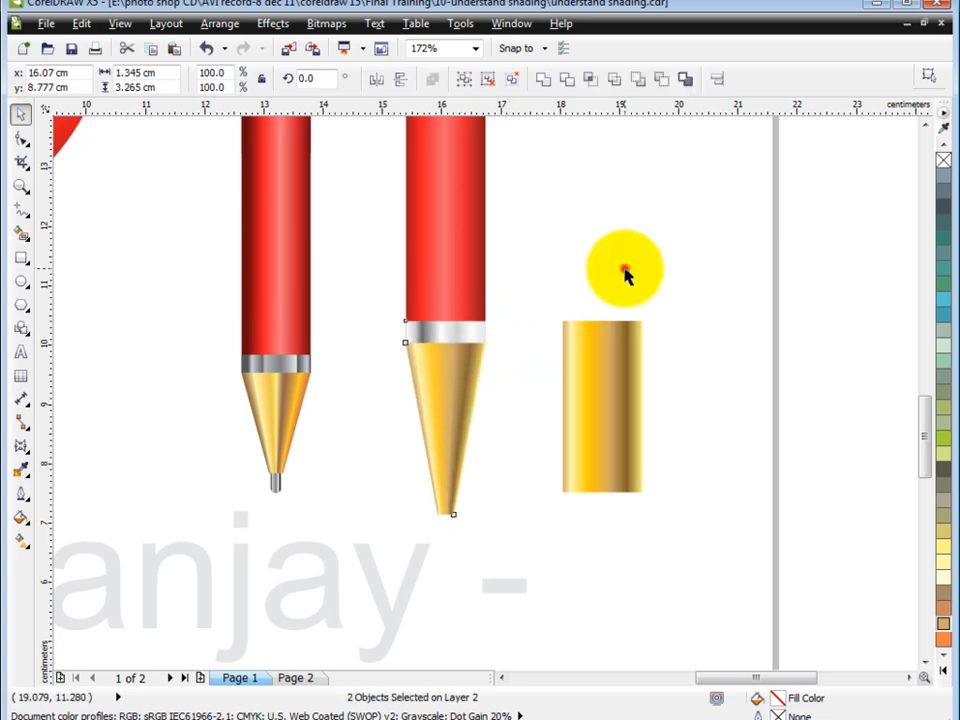
pyautogui.click(625, 269)
# Draw a narrow clip rectangle about 0.56 by 4.93 cm down the centre of the new pen's upper section
pyautogui.scroll(-2, 635, 320)
pyautogui.press('F2')
pyautogui.moveTo(493, 136); pyautogui.dragTo(591, 244)
pyautogui.moveTo(352, 131); pyautogui.dragTo(634, 402)
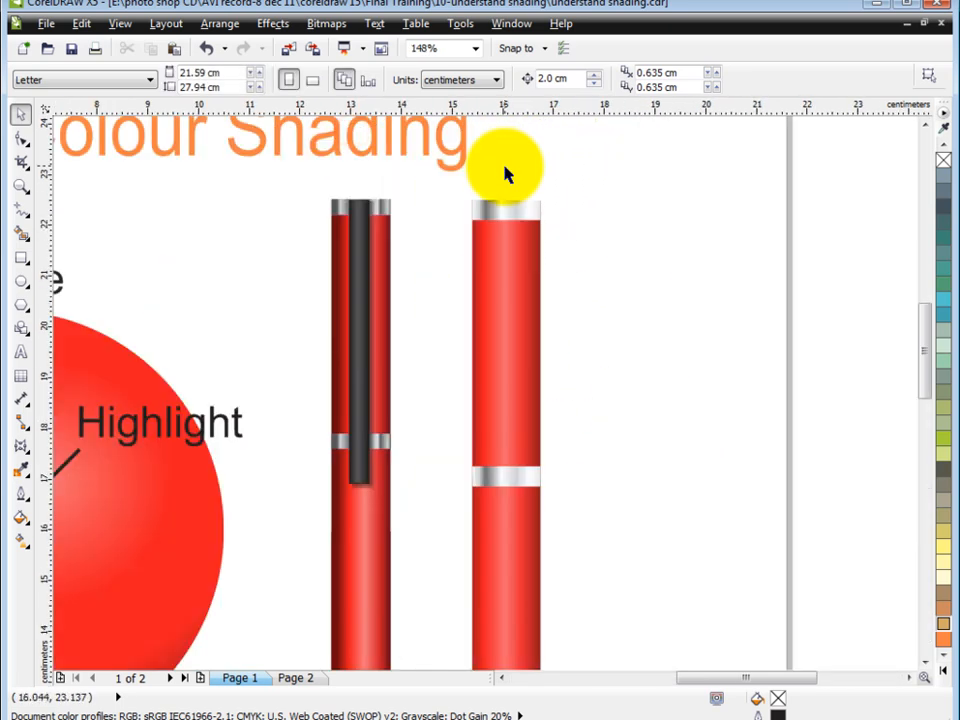
pyautogui.click(21, 258)
pyautogui.moveTo(487, 204); pyautogui.dragTo(524, 456)
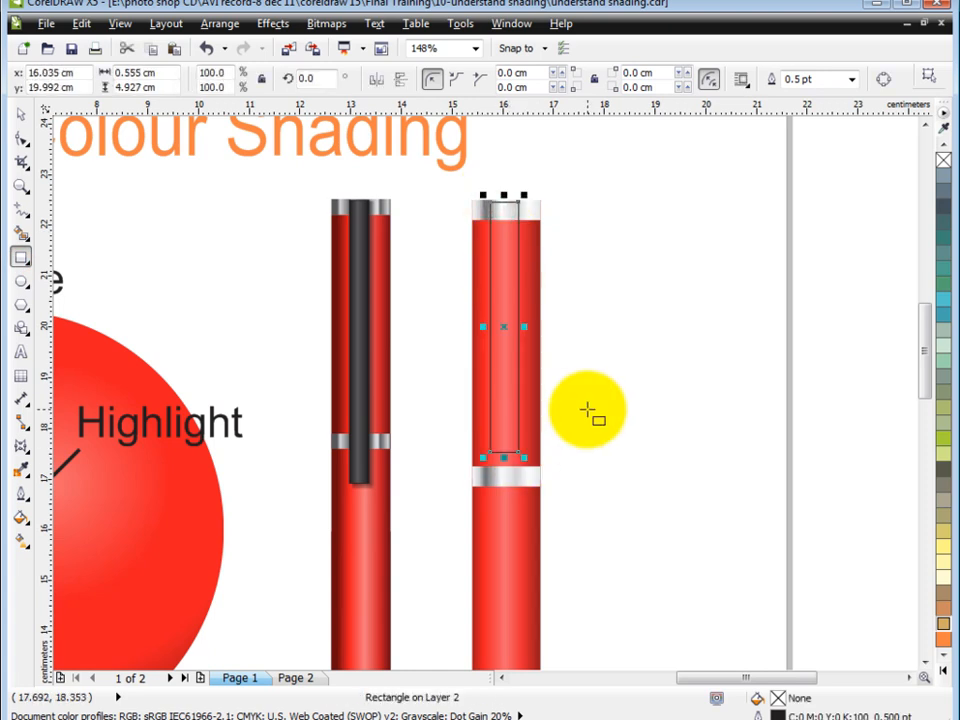
pyautogui.click(20, 113)
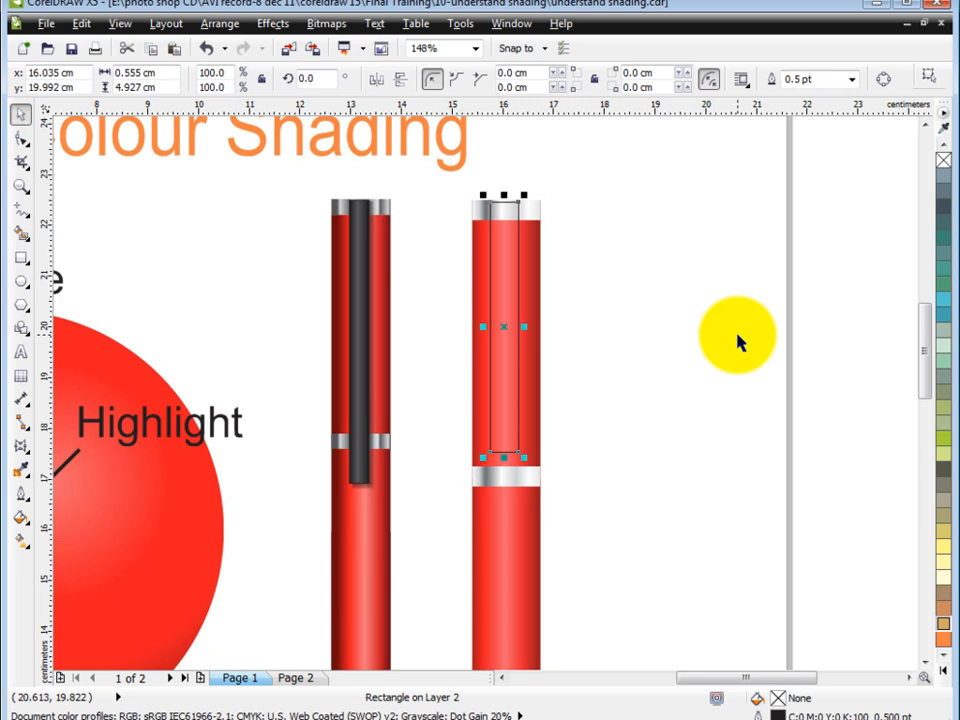
# Start a custom linear fountain fill for the clip rectangle and set its end colour to dark grey
pyautogui.press('F11')
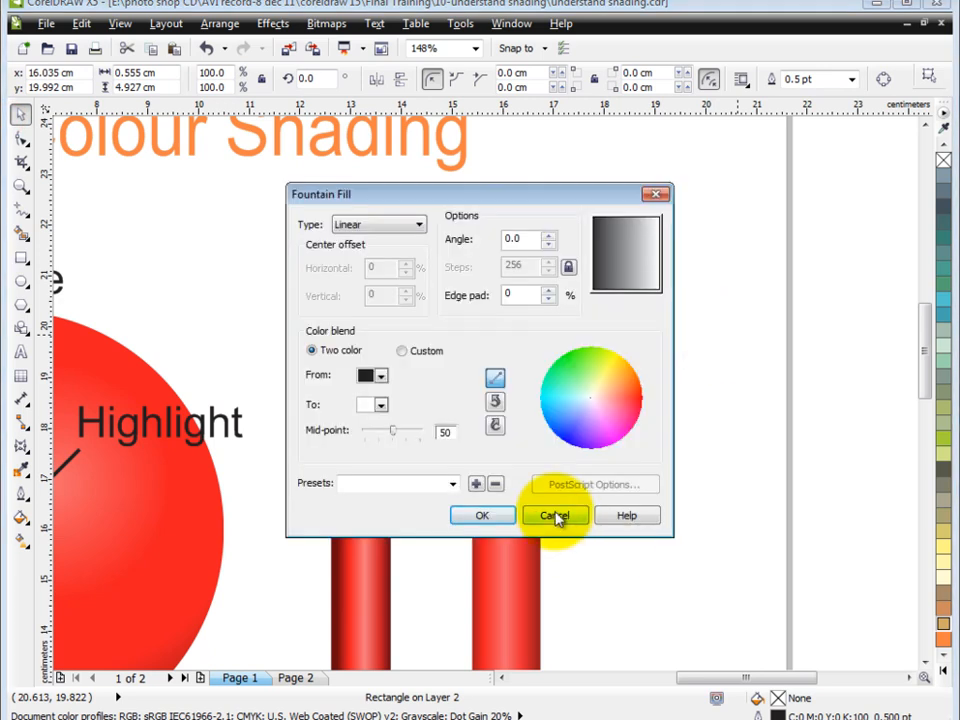
pyautogui.click(420, 350)
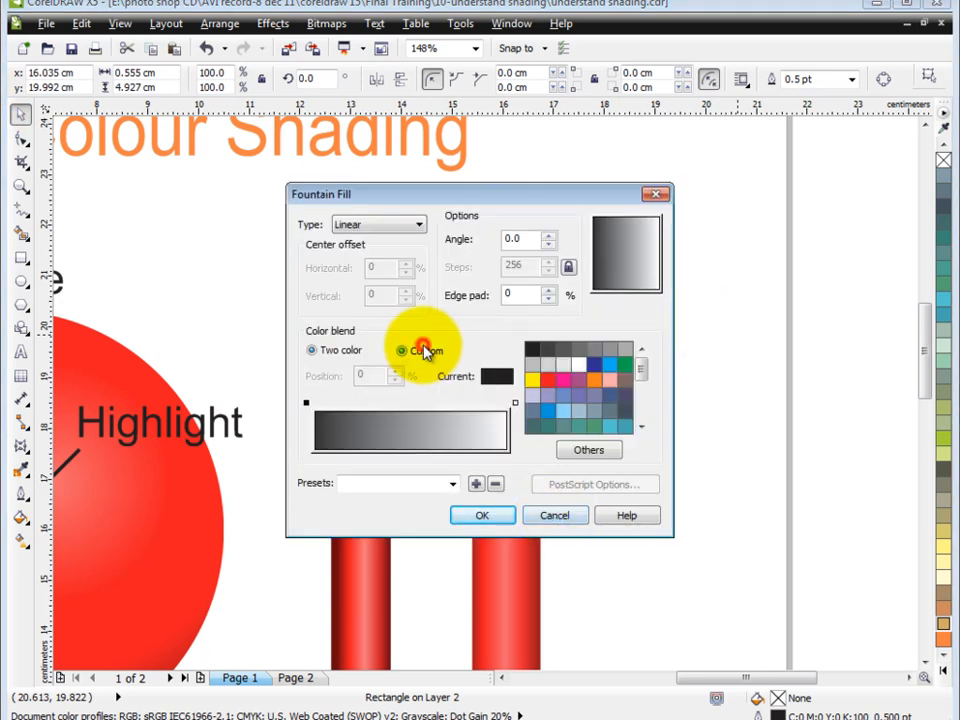
pyautogui.click(515, 403)
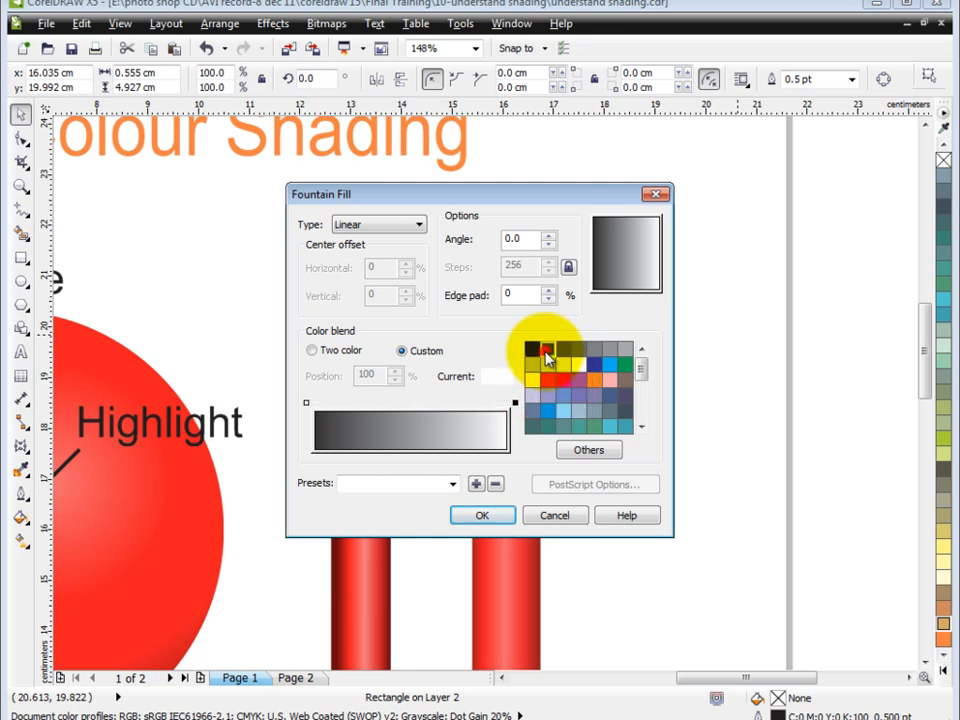
pyautogui.click(547, 349)
# Add blend stops in grey at 23%, black at 63% and medium grey at 83%, and apply the fill to the clip
pyautogui.doubleClick(355, 402)
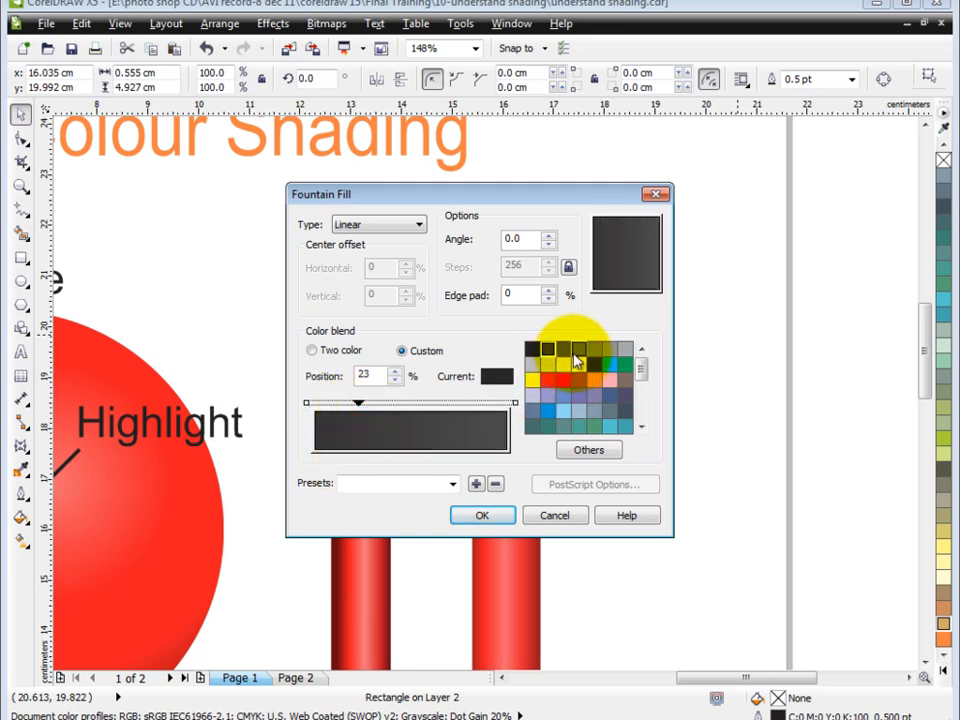
pyautogui.click(578, 349)
pyautogui.doubleClick(437, 402)
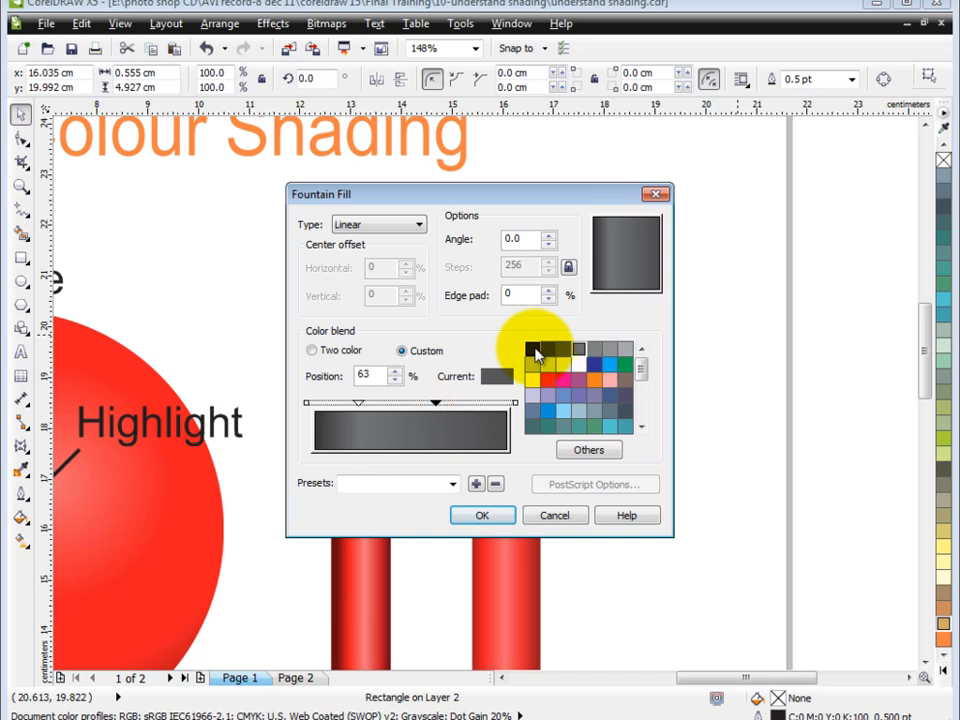
pyautogui.click(532, 348)
pyautogui.doubleClick(475, 404)
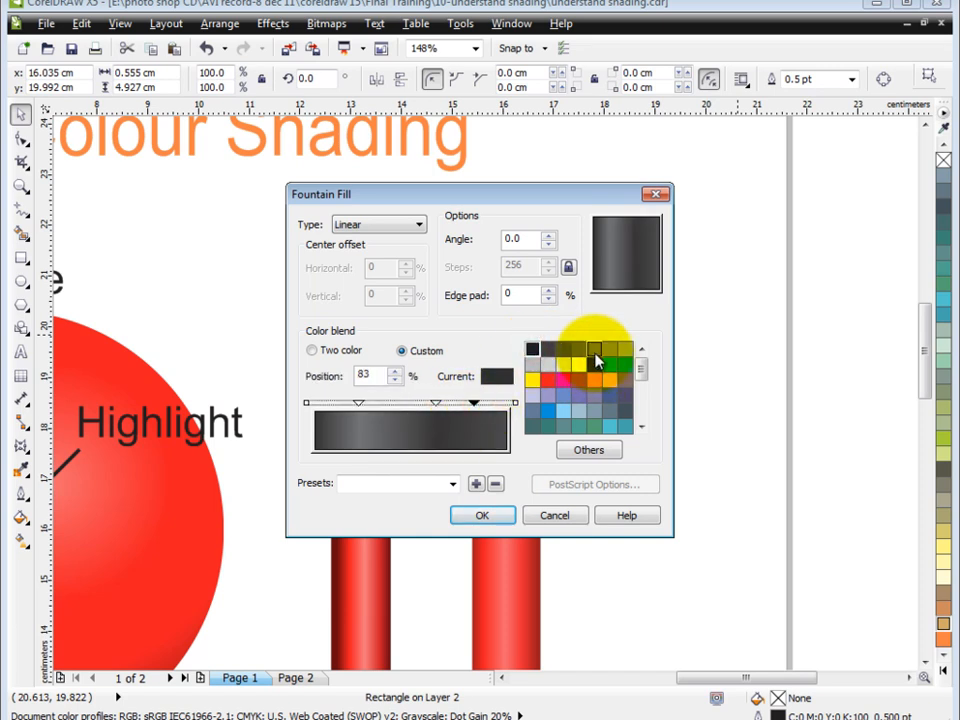
pyautogui.click(548, 364)
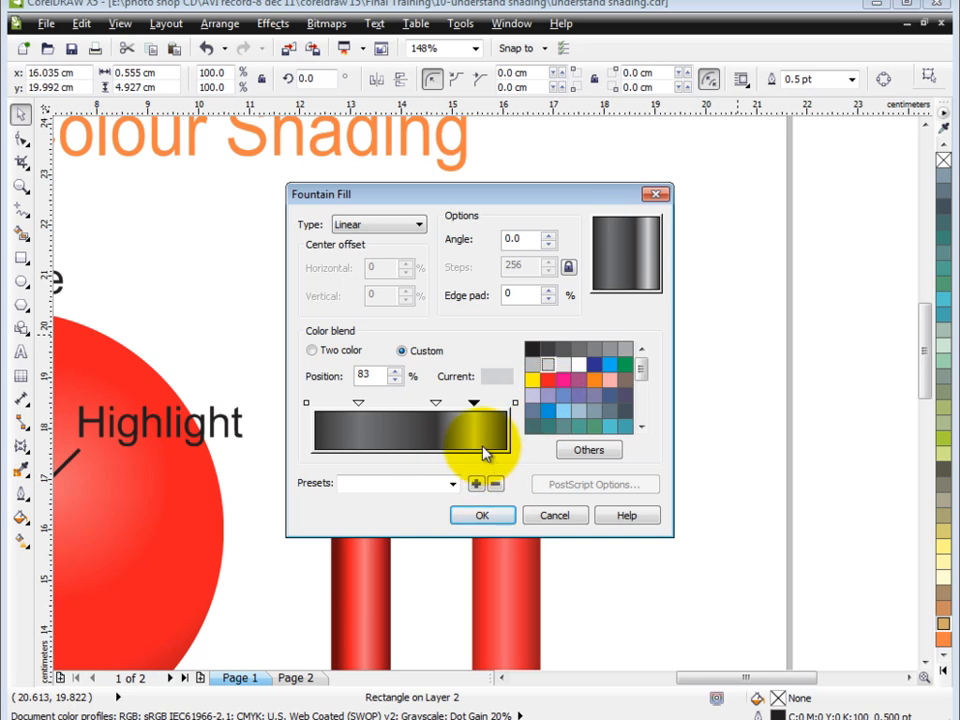
pyautogui.click(595, 350)
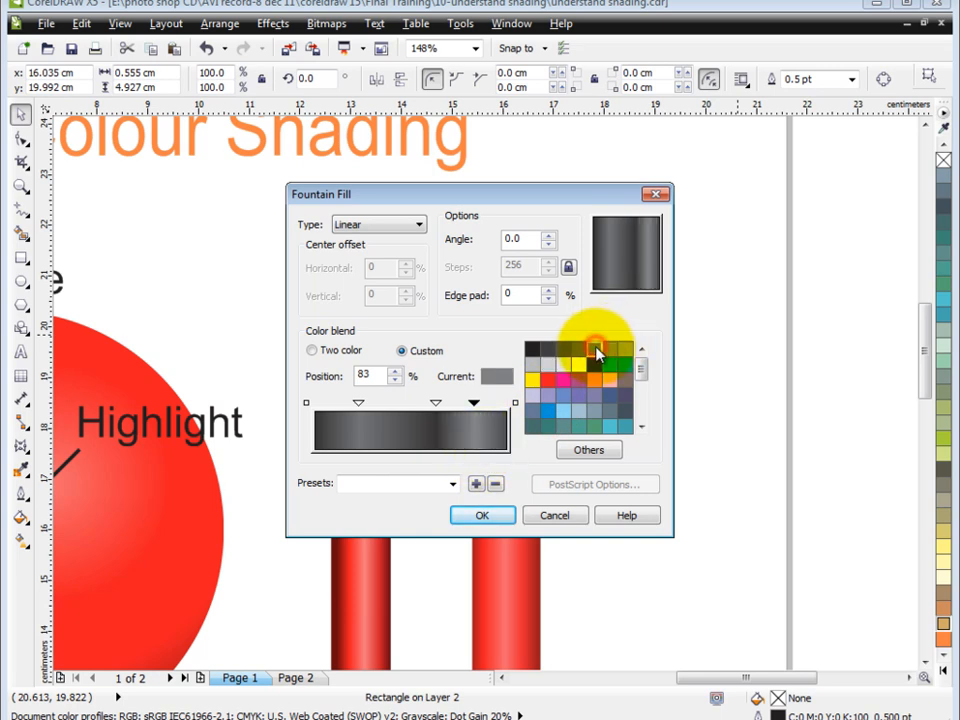
pyautogui.click(478, 527)
pyautogui.click(708, 259)
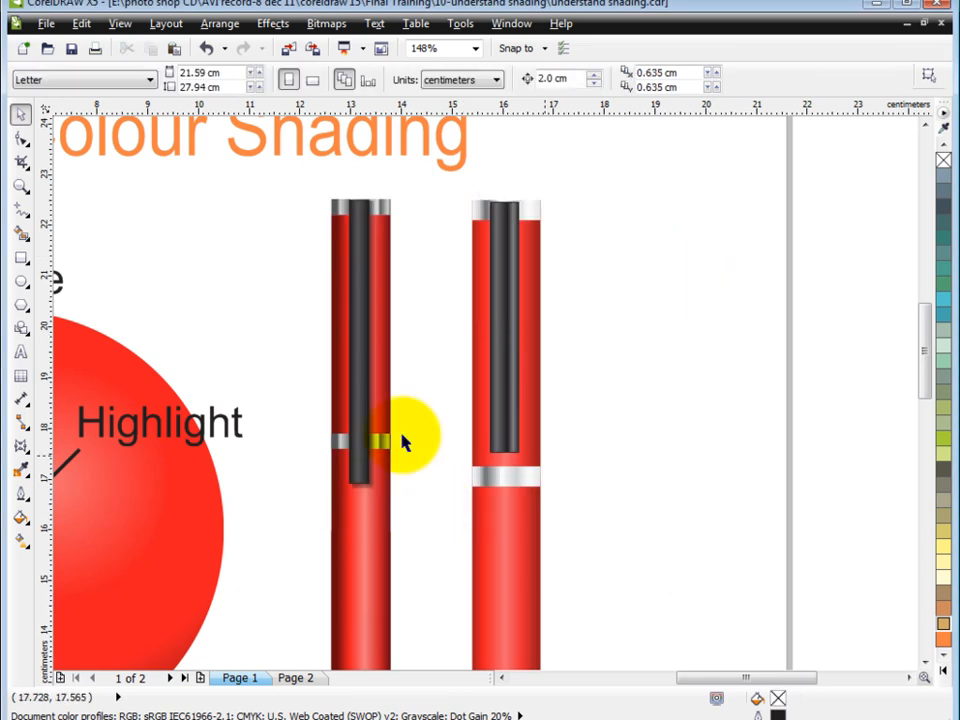
# Move the spare gold rectangle away from the pen to the page's right edge, about x 20.87, y 13.28 cm
pyautogui.scroll(-2, 644, 425)
pyautogui.press('F2')
pyautogui.moveTo(373, 240); pyautogui.dragTo(733, 681)
pyautogui.click(508, 371)
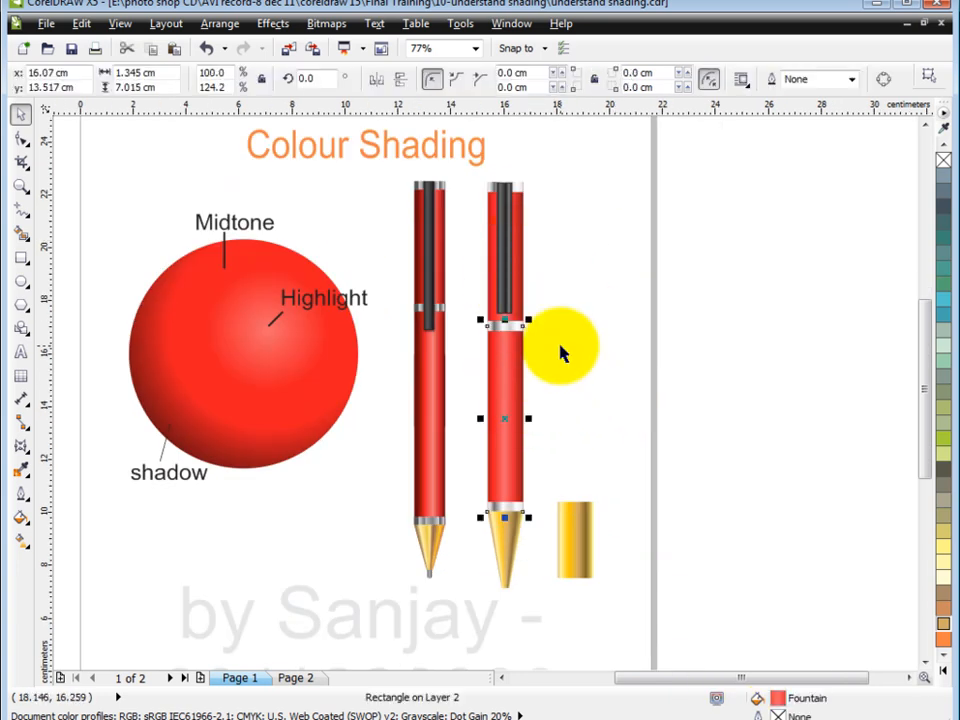
pyautogui.press('F2')
pyautogui.moveTo(360, 261); pyautogui.dragTo(538, 484)
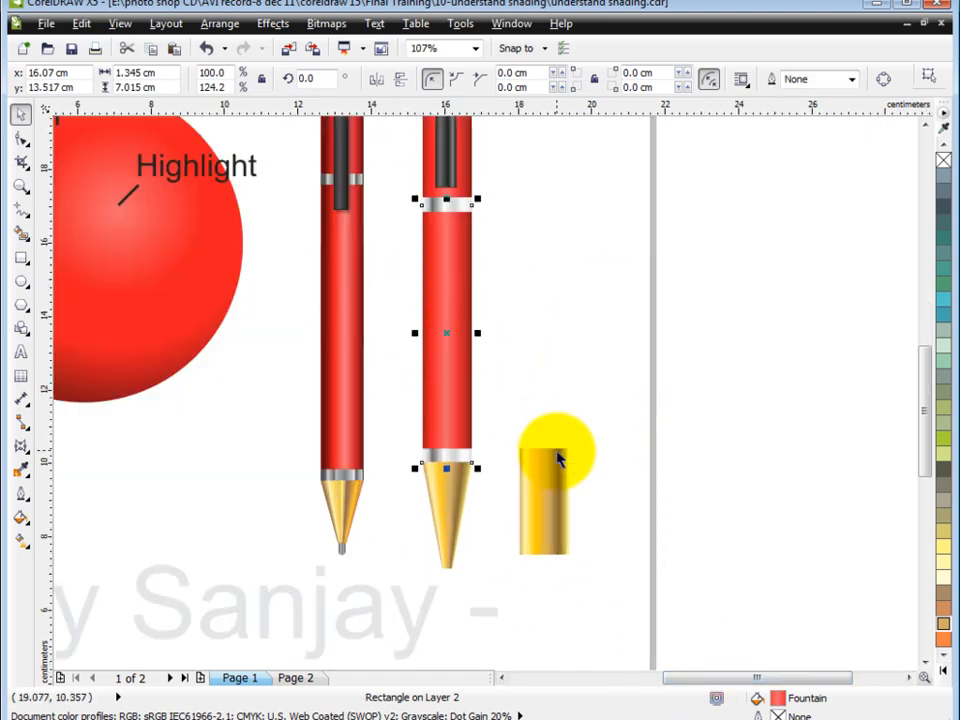
pyautogui.click(540, 511)
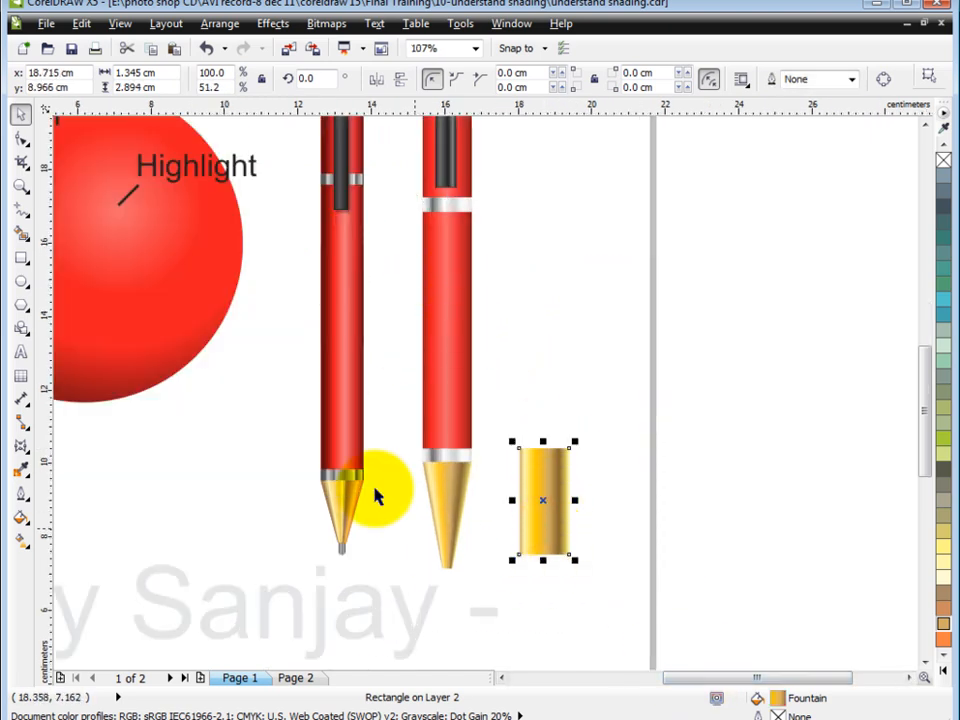
pyautogui.moveTo(542, 501); pyautogui.dragTo(620, 343)
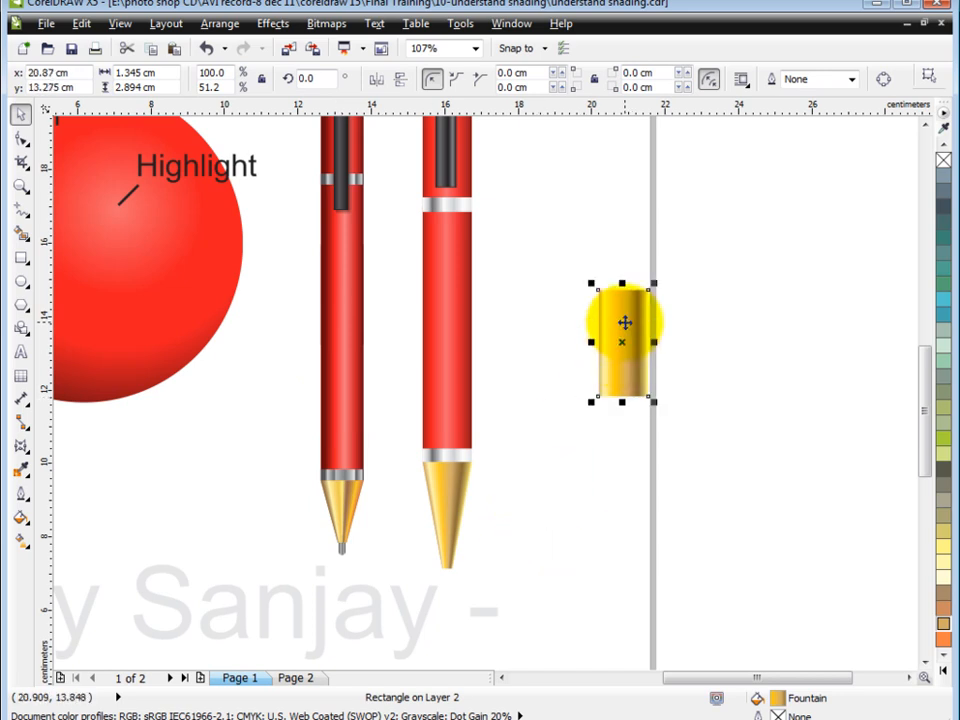
# Reapply the spare rectangle's gold fountain fill, repeat it on the new pen's lower red barrel, and undo the barrel's fill
pyautogui.doubleClick(778, 698)
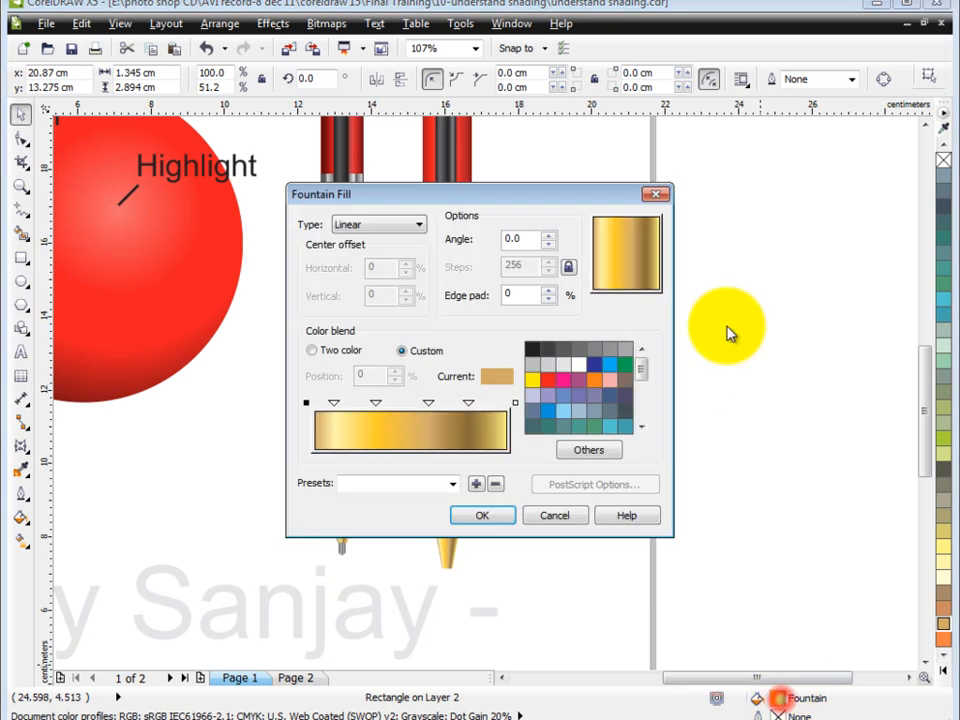
pyautogui.click(484, 515)
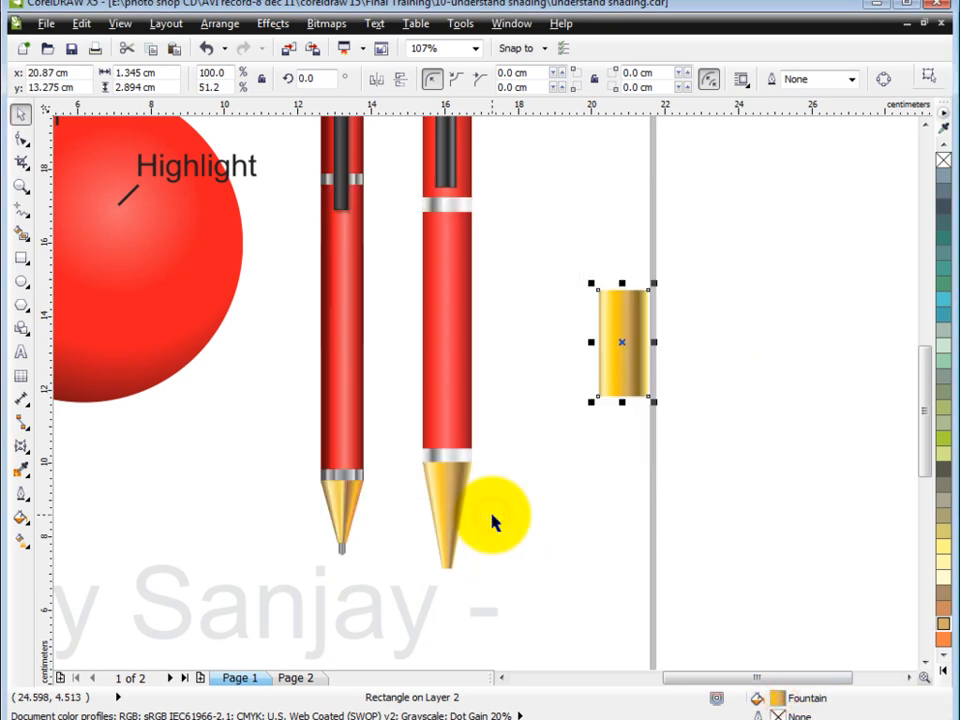
pyautogui.click(465, 385)
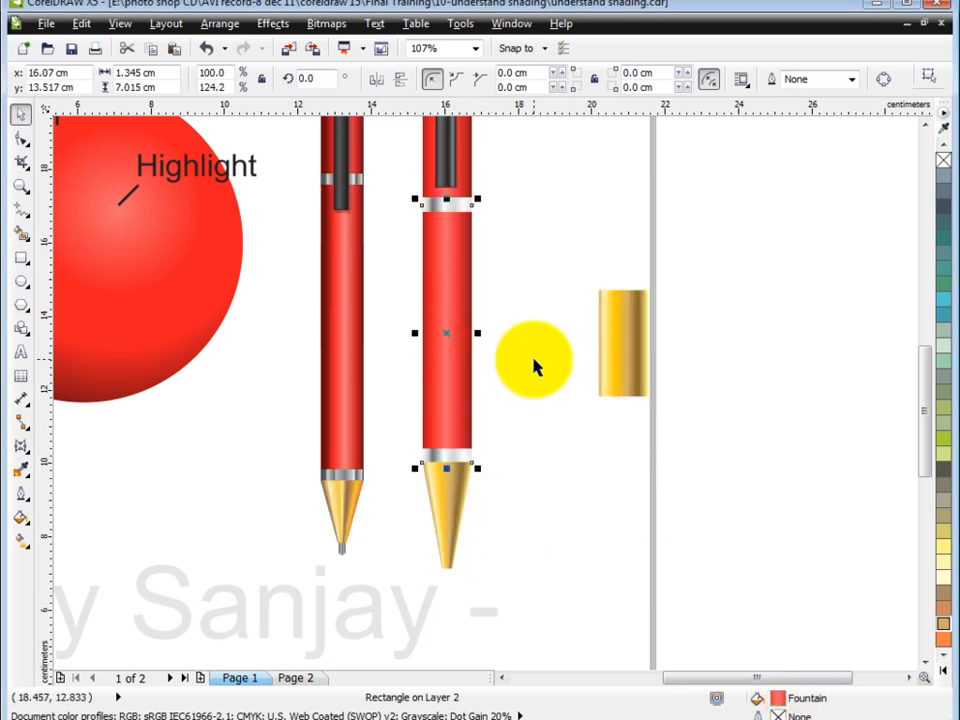
pyautogui.hotkey('ctrl', 'r')
pyautogui.click(926, 124)
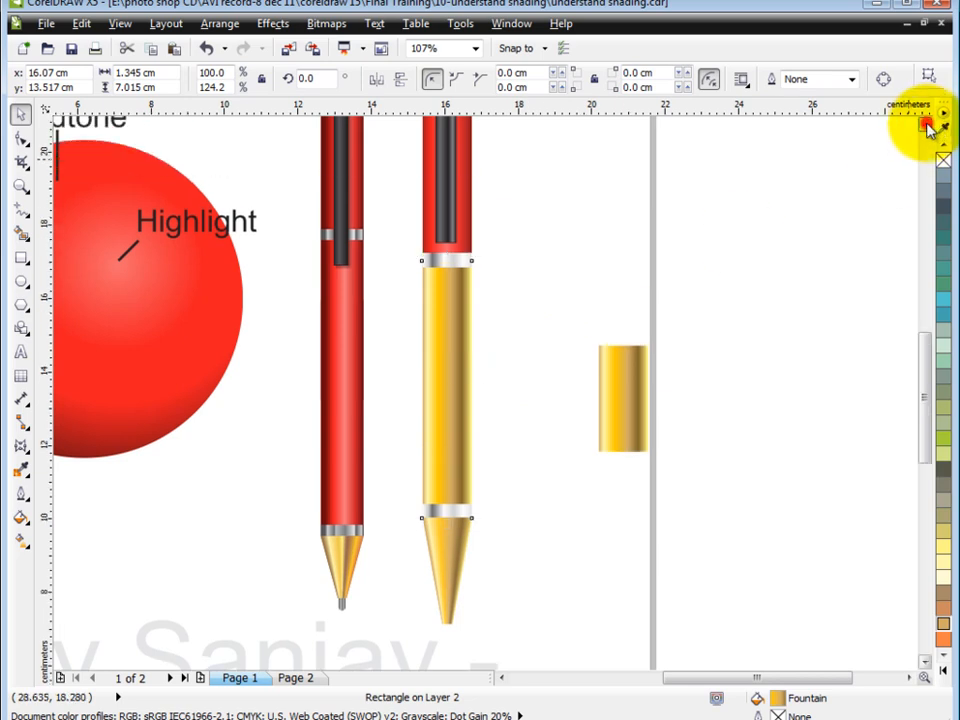
pyautogui.click(926, 124)
pyautogui.hotkey('ctrl', 'z')
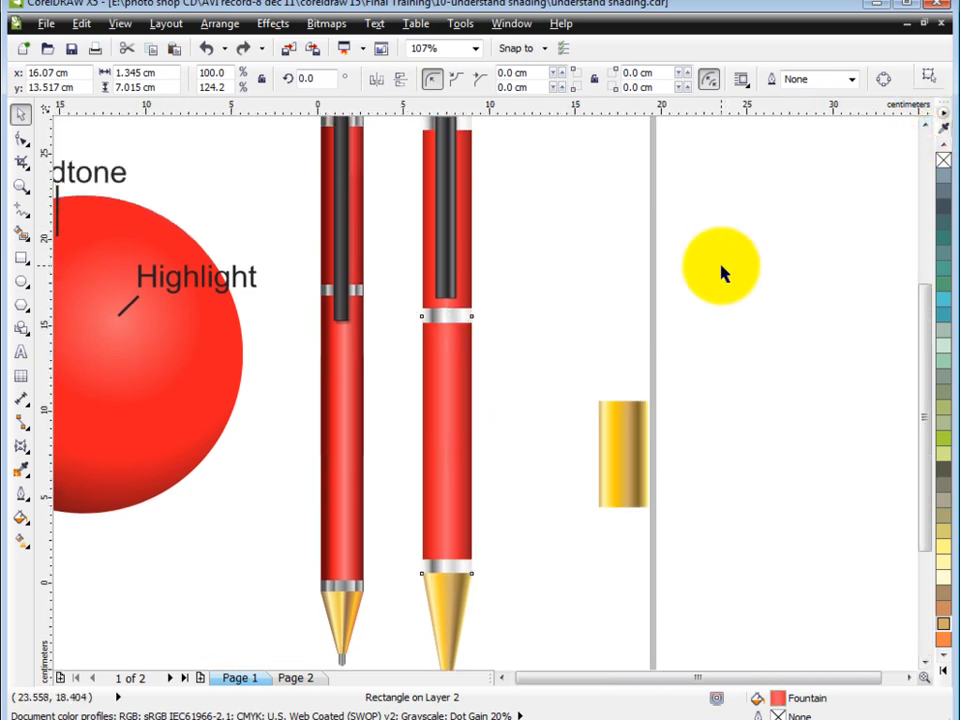
pyautogui.scroll(-3, 722, 268)
pyautogui.press('F2')
pyautogui.moveTo(486, 194); pyautogui.dragTo(712, 388)
pyautogui.moveTo(189, 167); pyautogui.dragTo(662, 528)
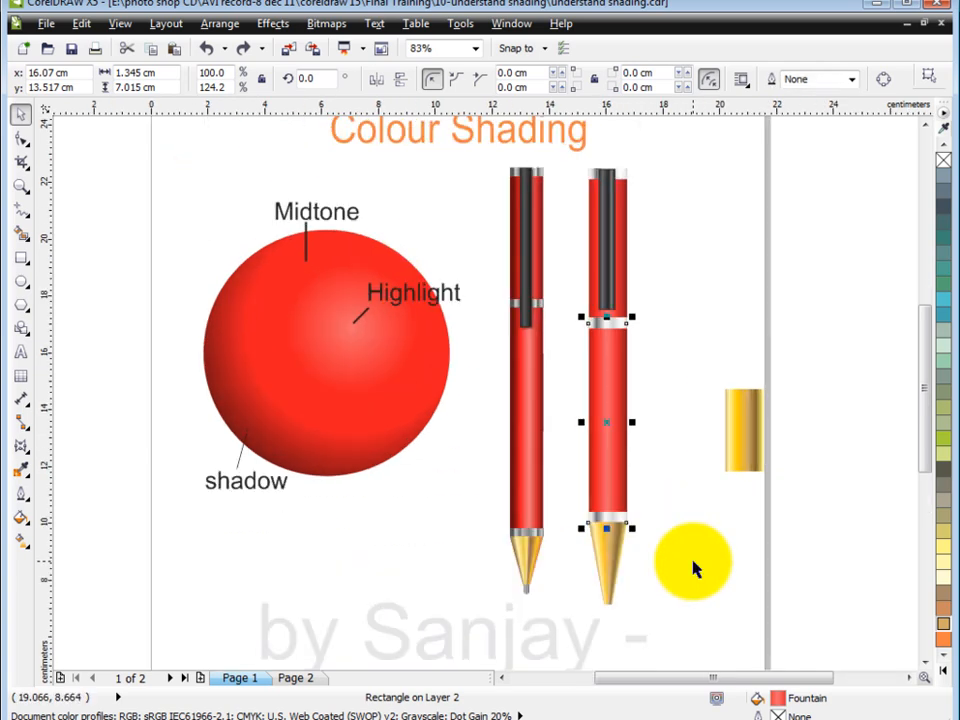